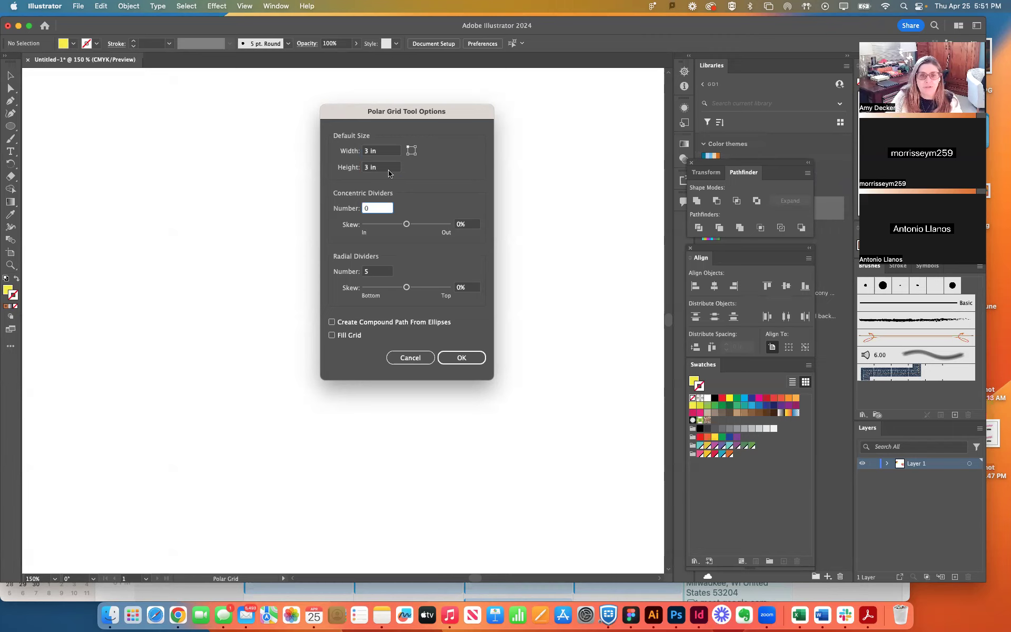
Create a 3 in by 3 in polar grid with 10 concentric dividers at -30% skew and 0 radial dividers.
{"action": "left_click", "coordinate": [367, 273]}
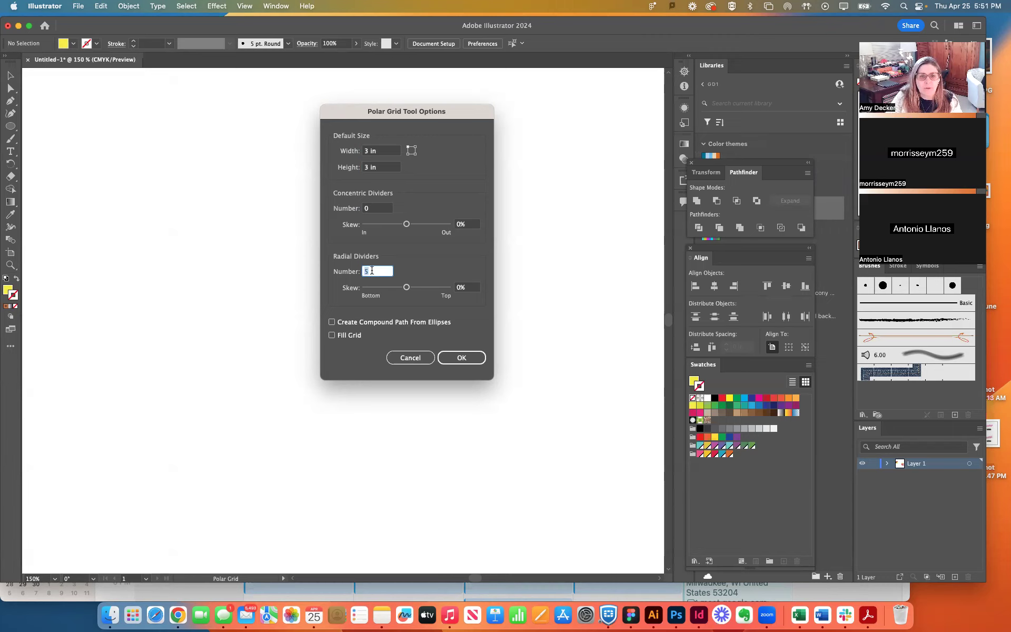
{"action": "type", "text": "0"}
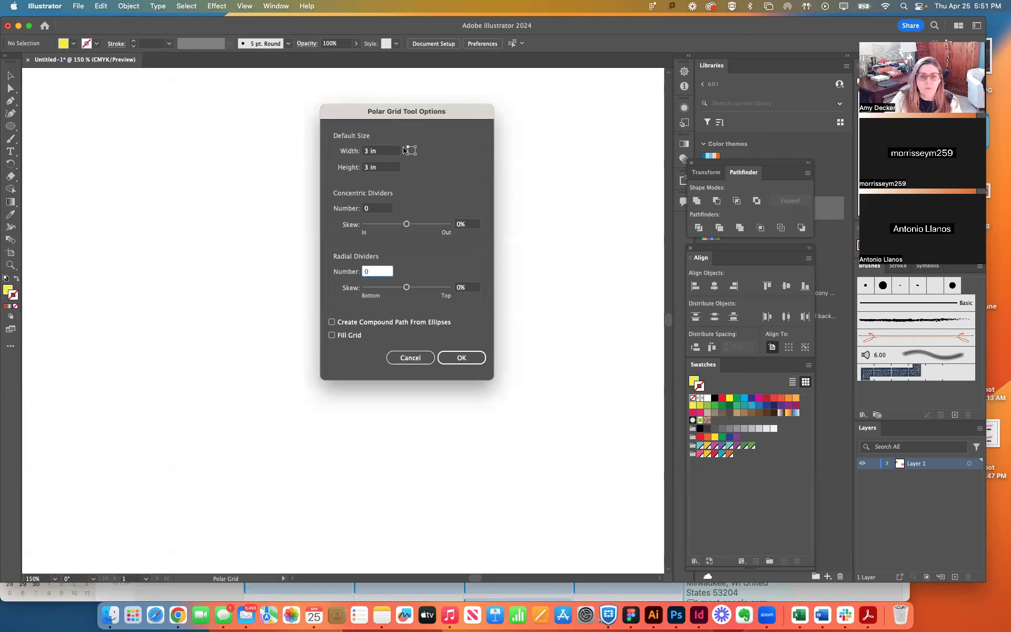
{"action": "left_click", "coordinate": [375, 210]}
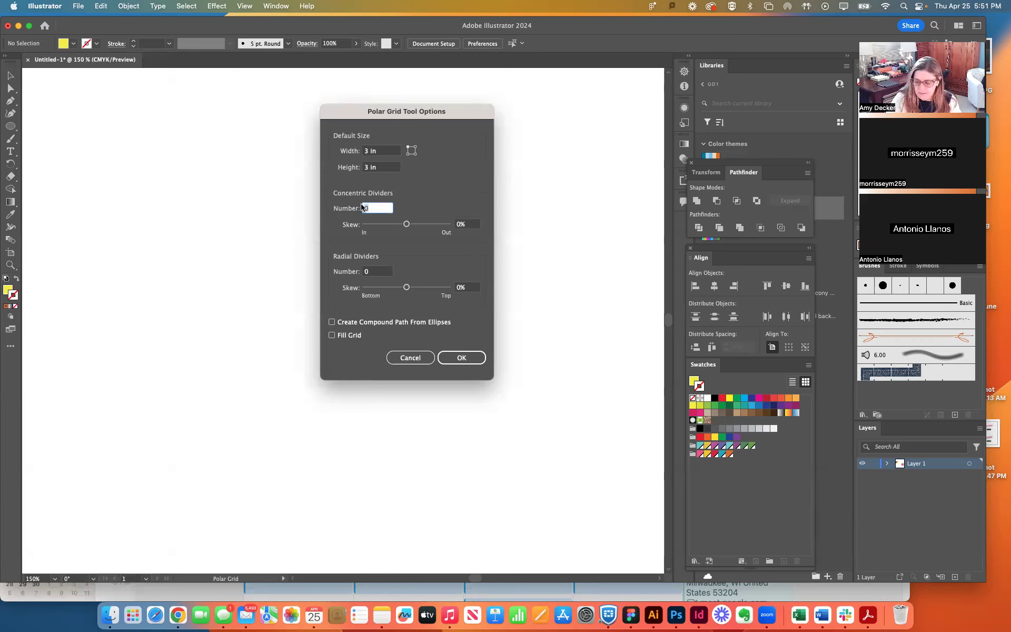
{"action": "type", "text": "10"}
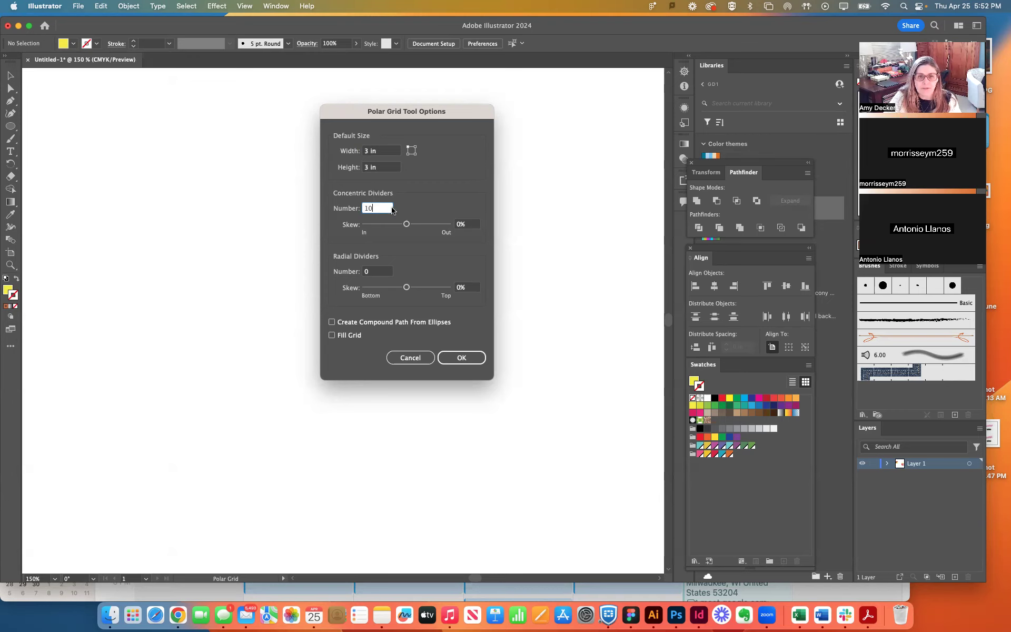
{"action": "left_click_drag", "start_coordinate": [406, 226], "coordinate": [399, 230]}
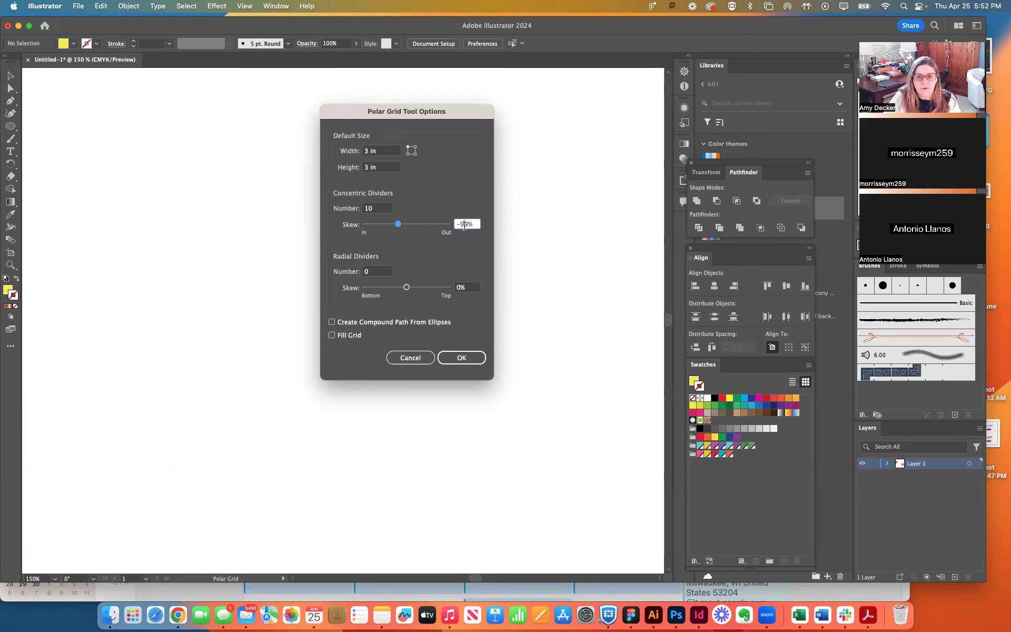
{"action": "type", "text": "-30"}
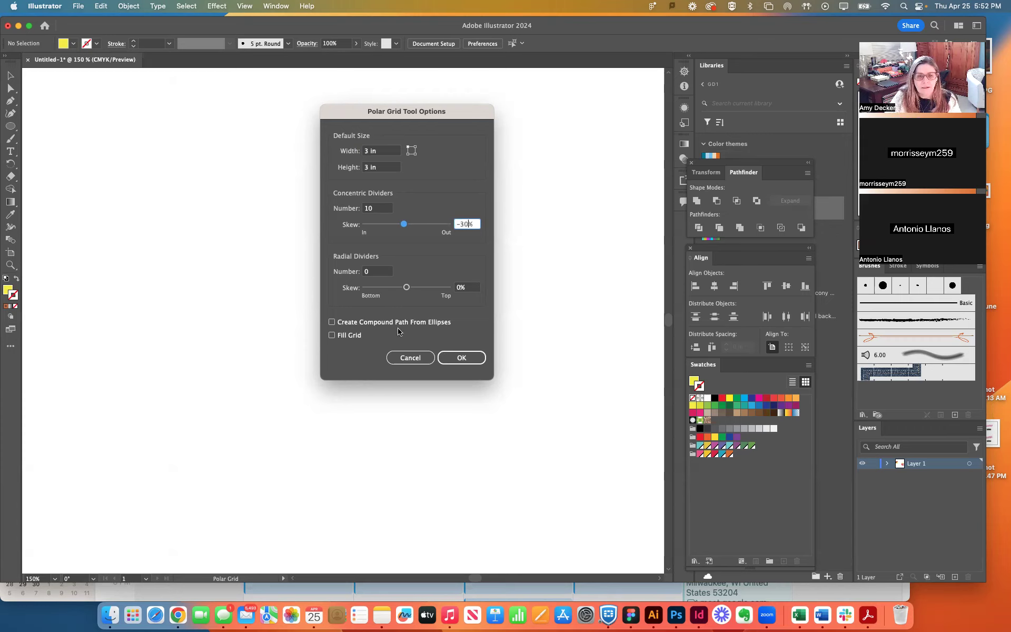
{"action": "left_click", "coordinate": [462, 356]}
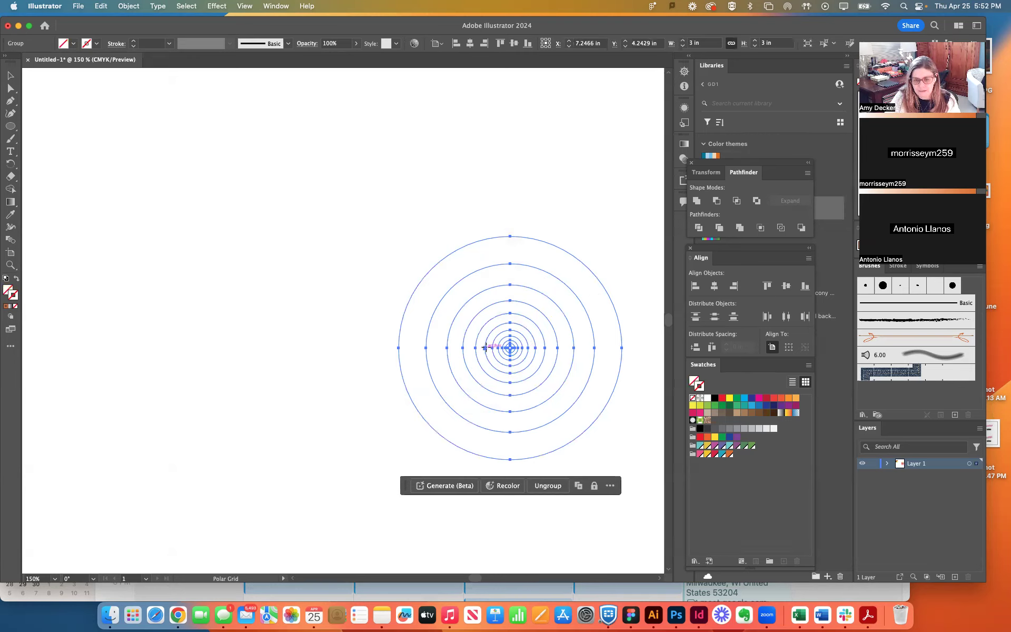
Try a second 3 in polar grid with the concentric skew at 30%, and undo it.
{"action": "left_click", "coordinate": [301, 258]}
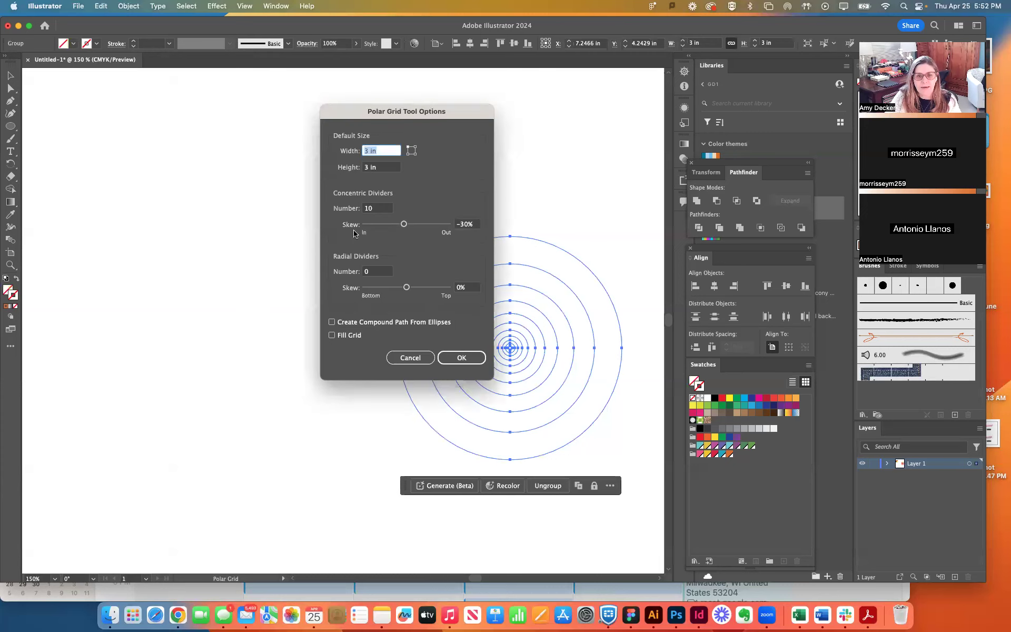
{"action": "left_click", "coordinate": [458, 226]}
{"action": "key", "text": "BackSpace"}
{"action": "left_click", "coordinate": [466, 360]}
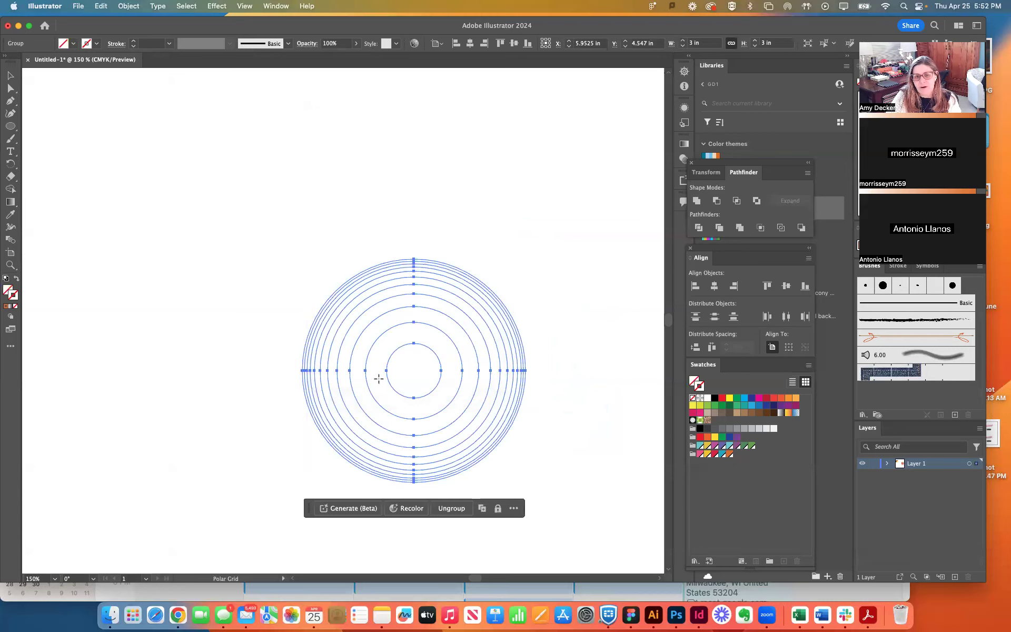
{"action": "key", "text": "super+z"}
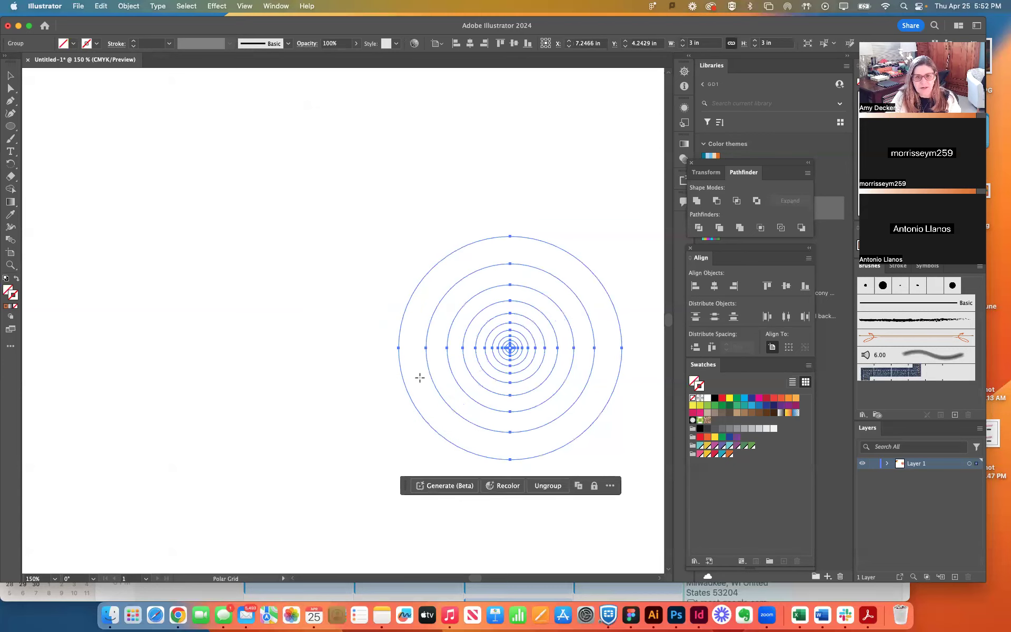
{"action": "left_click", "coordinate": [285, 255]}
{"action": "left_click", "coordinate": [424, 359]}
Give the polar grid a dark red stroke and move it to the far left of the canvas.
{"action": "key", "text": "v"}
{"action": "key", "text": "Delete"}
{"action": "key", "text": "super+z"}
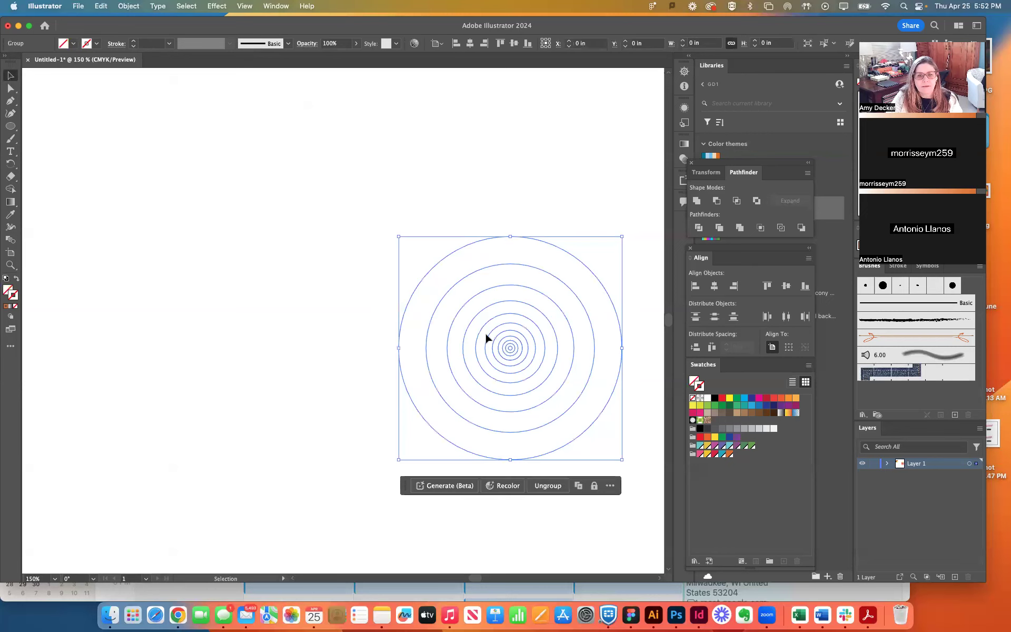
{"action": "left_click", "coordinate": [767, 398]}
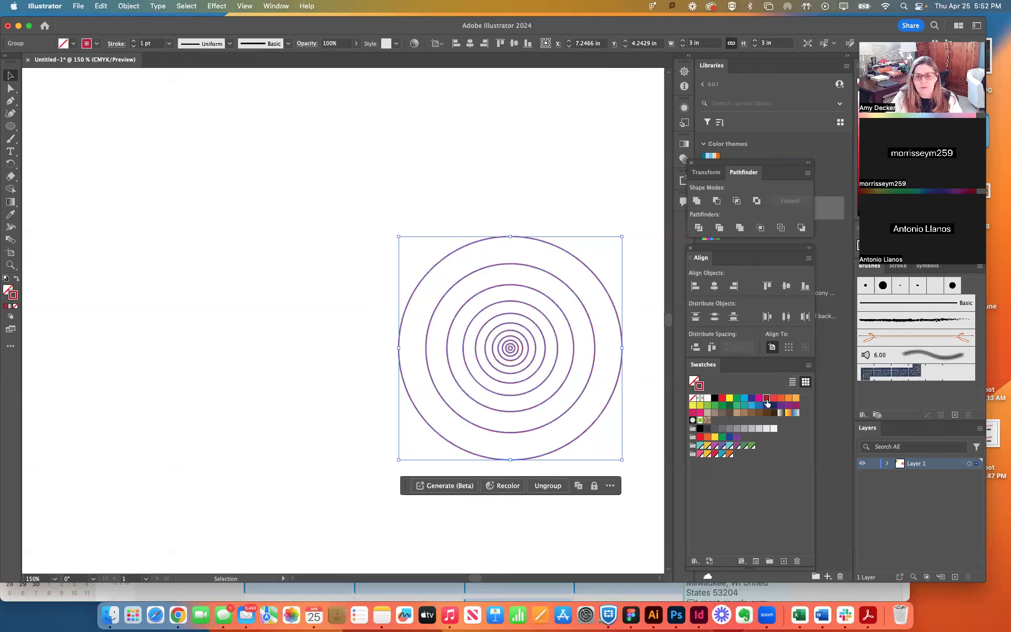
{"action": "mouse_move", "coordinate": [403, 379]}
{"action": "left_mouse_down"}
{"action": "mouse_move", "coordinate": [254, 395]}
{"action": "mouse_move", "coordinate": [317, 395]}
{"action": "left_mouse_up"}
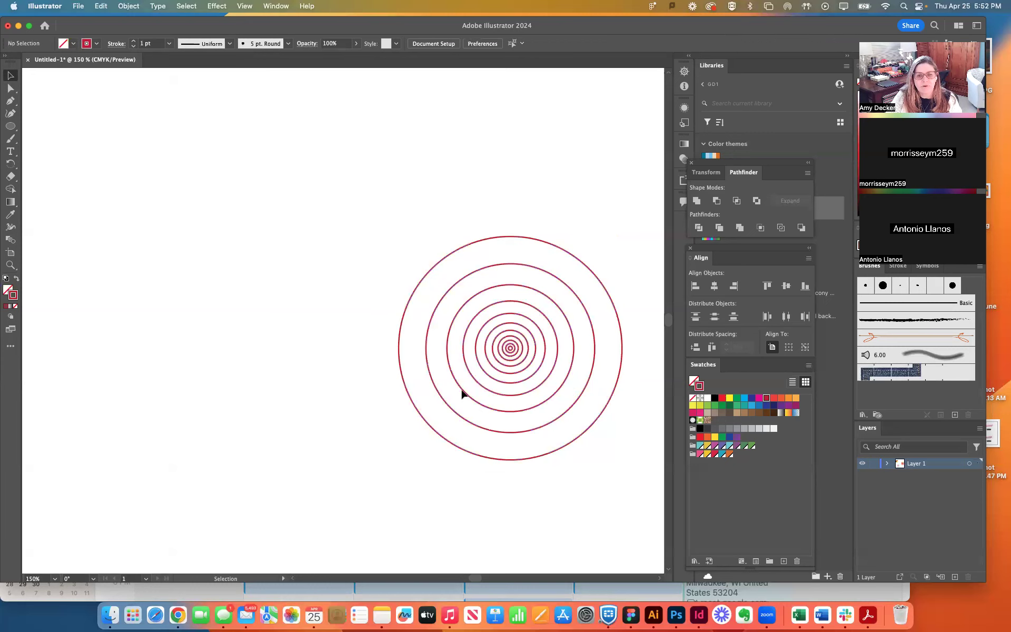
{"action": "left_click_drag", "start_coordinate": [523, 359], "coordinate": [156, 382]}
{"action": "left_click", "coordinate": [444, 238]}
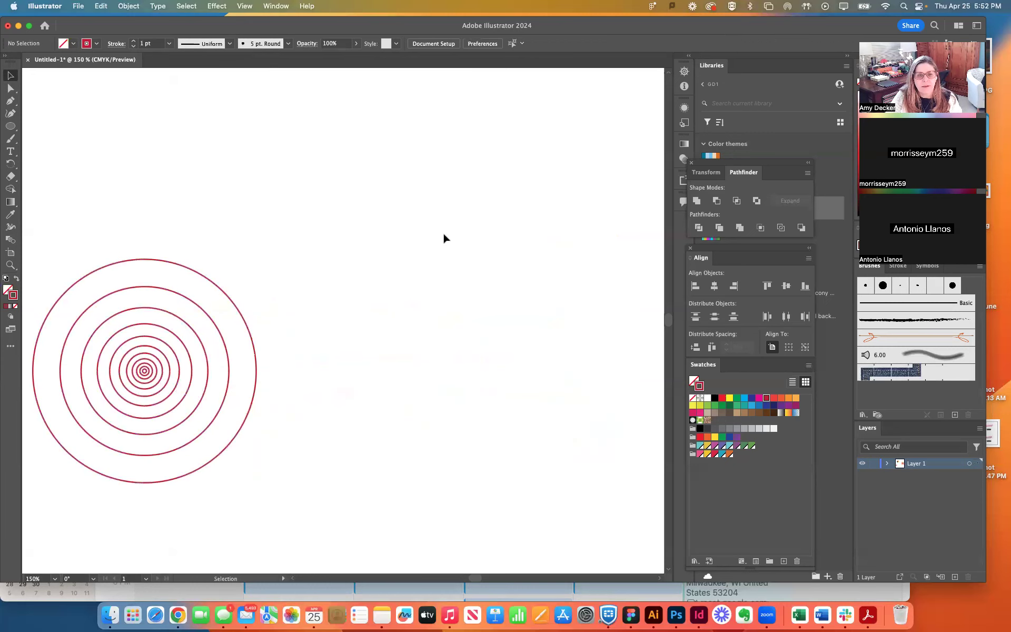
Create another 3 in polar grid with 8 concentric dividers at 30% skew and 0 radial dividers.
{"action": "left_click", "coordinate": [8, 346]}
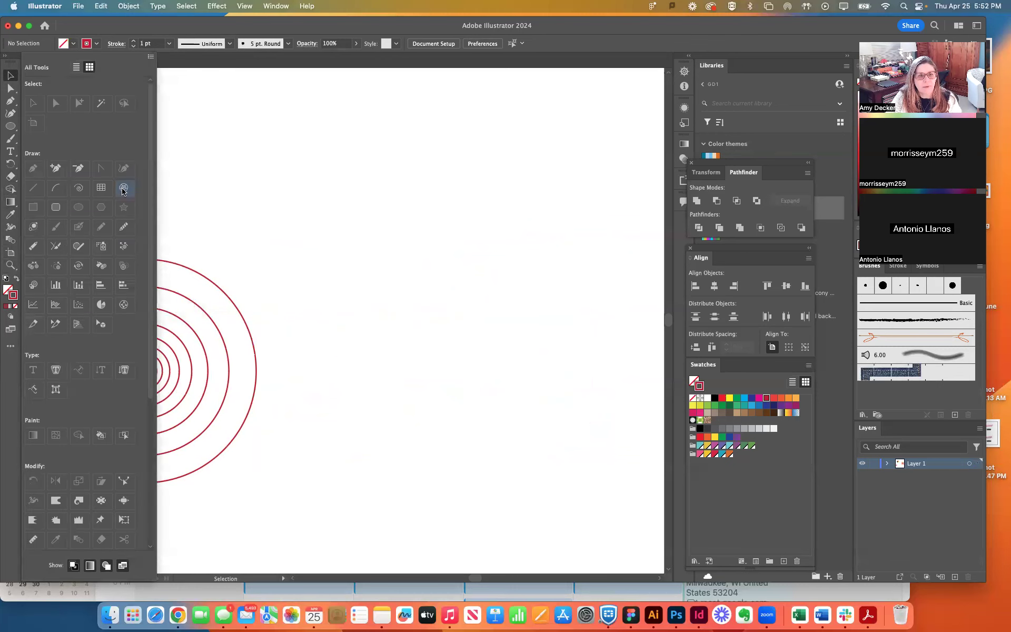
{"action": "left_click", "coordinate": [475, 243]}
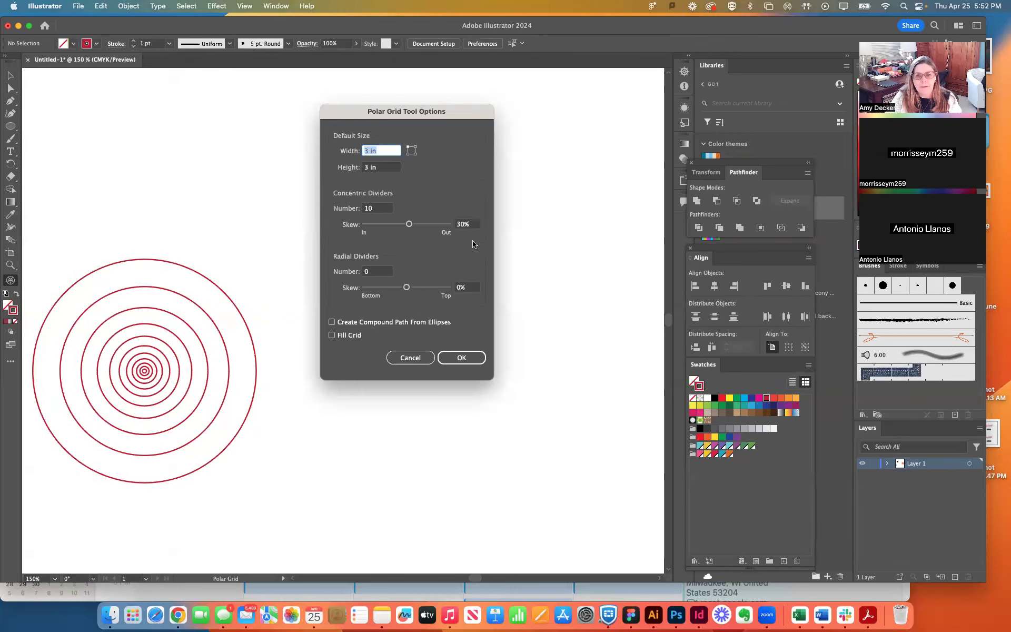
{"action": "double_click", "coordinate": [372, 210]}
{"action": "type", "text": "8"}
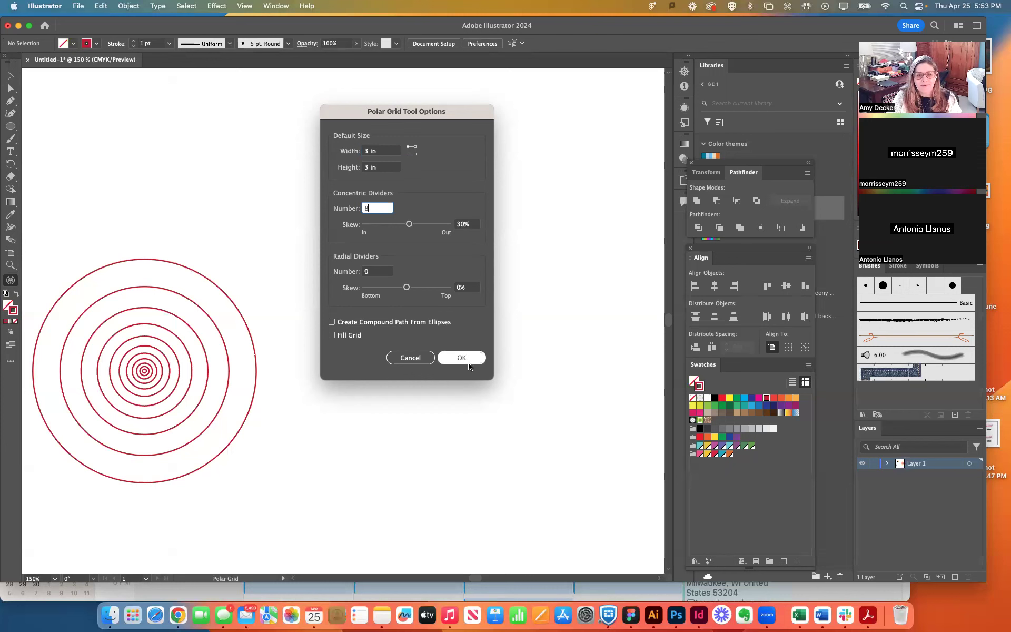
{"action": "left_click", "coordinate": [472, 359]}
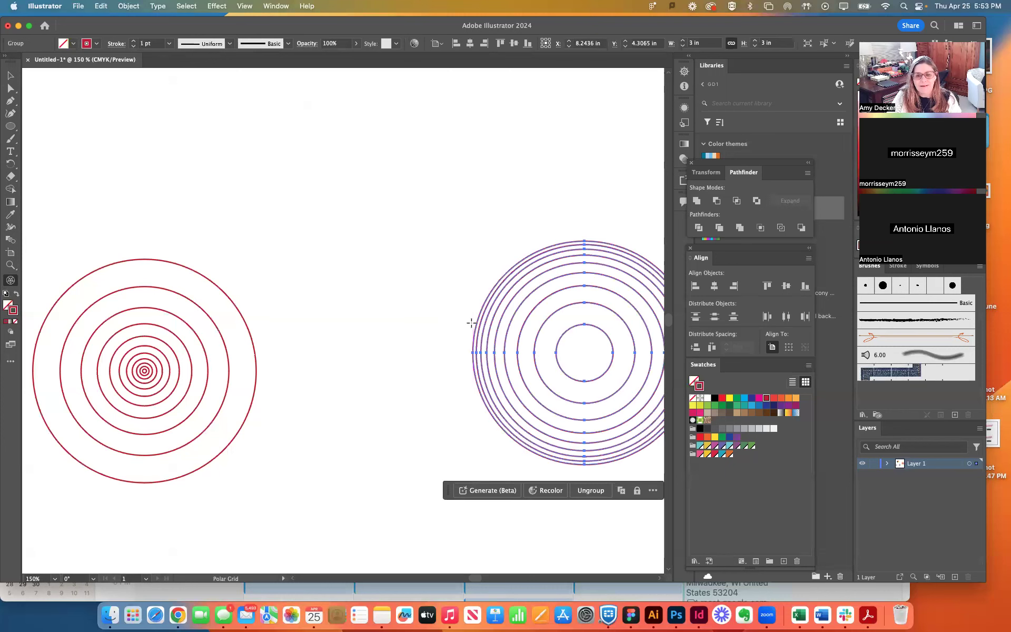
Move the new polar grid up and left so it sits above and just right of the first one.
{"action": "key", "text": "v"}
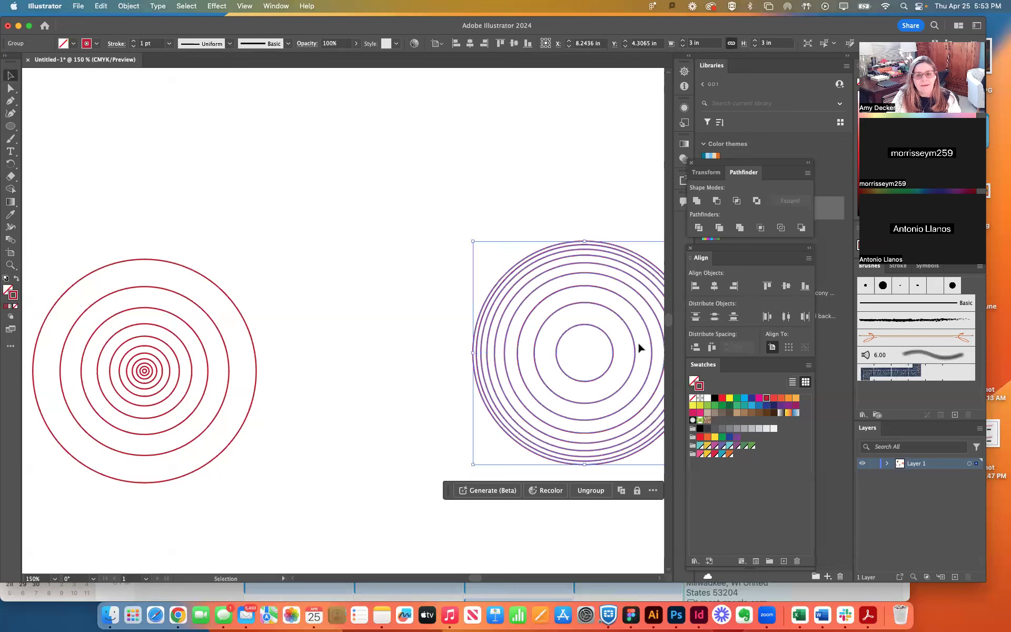
{"action": "left_click_drag", "start_coordinate": [597, 331], "coordinate": [493, 269]}
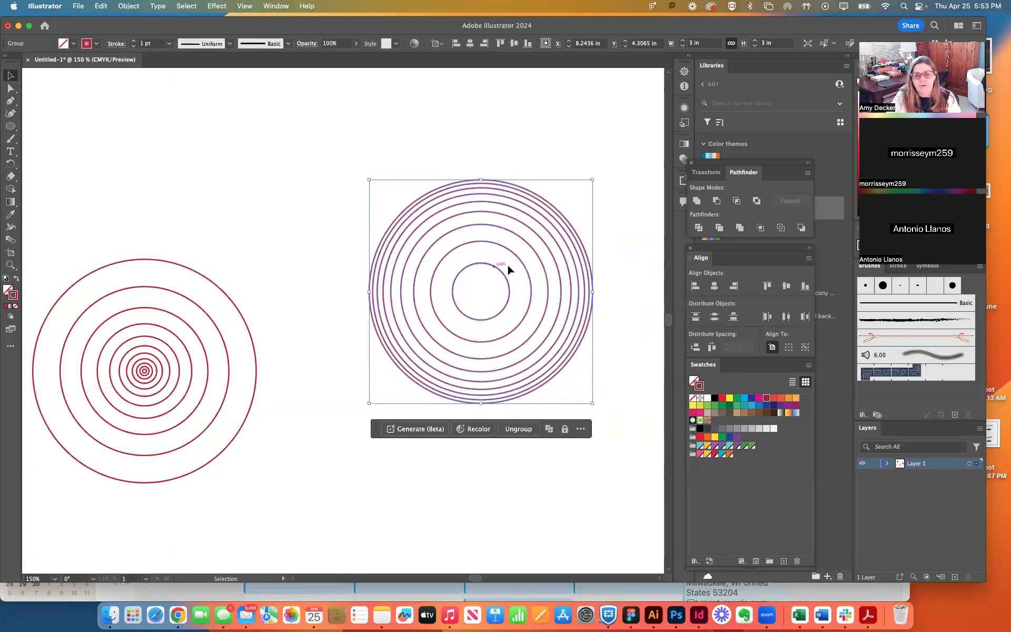
{"action": "left_click", "coordinate": [617, 286]}
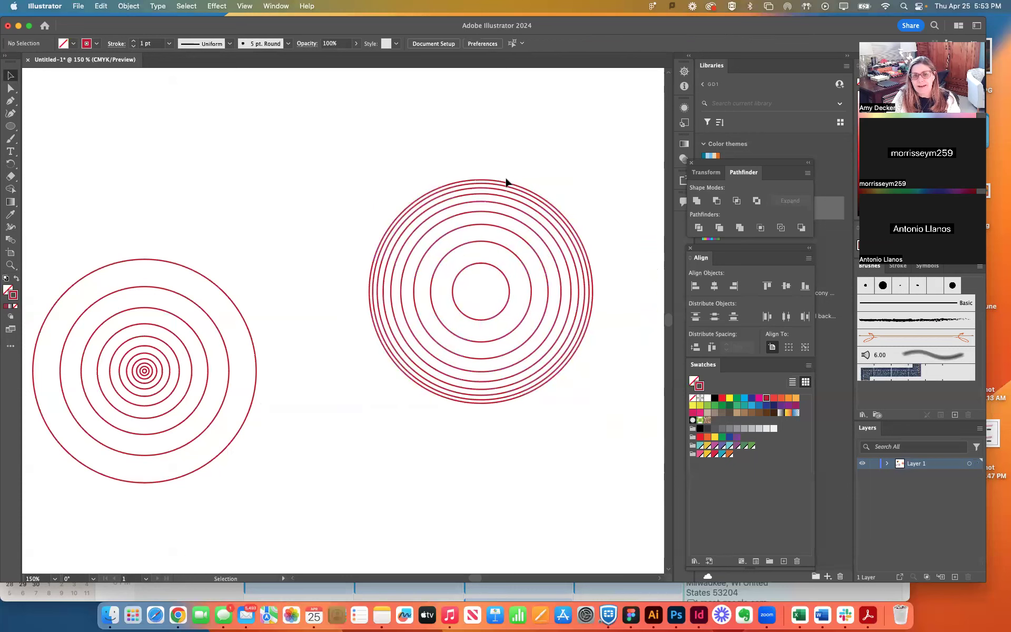
{"action": "left_click", "coordinate": [406, 212]}
{"action": "left_click_drag", "start_coordinate": [425, 215], "coordinate": [343, 137]}
{"action": "left_click", "coordinate": [448, 222]}
{"action": "left_click_drag", "start_coordinate": [443, 219], "coordinate": [265, 121]}
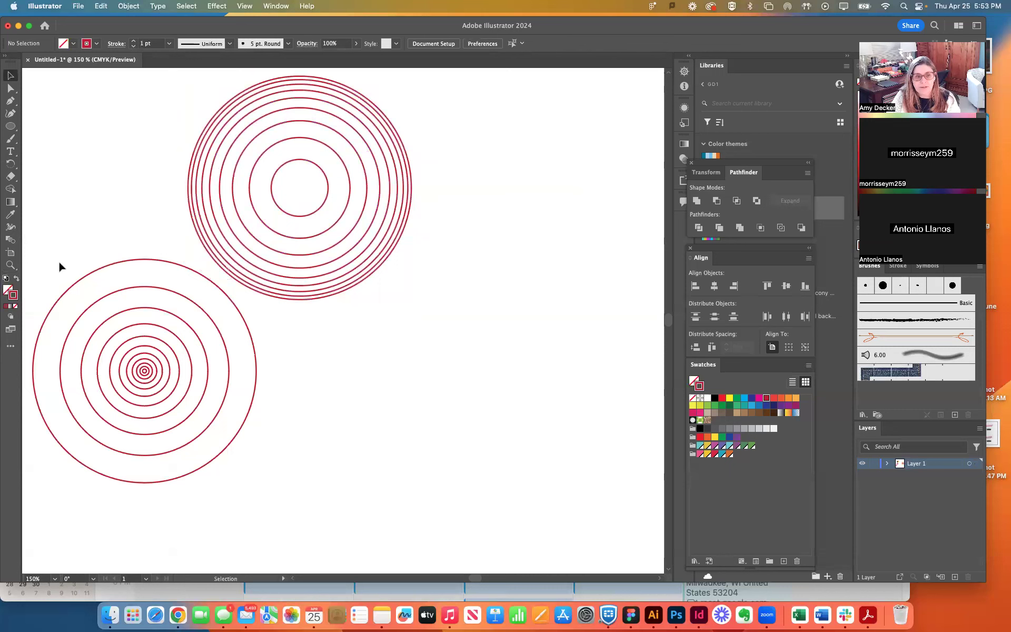
Create a third 3 in polar grid with 8 concentric dividers at -5% skew and 0 radial dividers.
{"action": "left_click", "coordinate": [11, 346]}
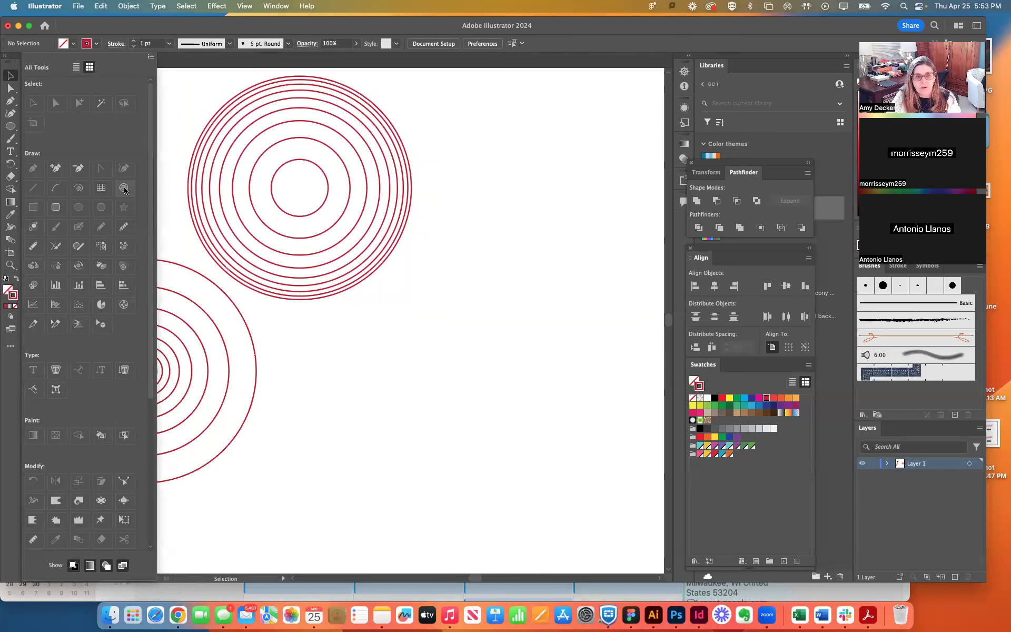
{"action": "left_click", "coordinate": [513, 301]}
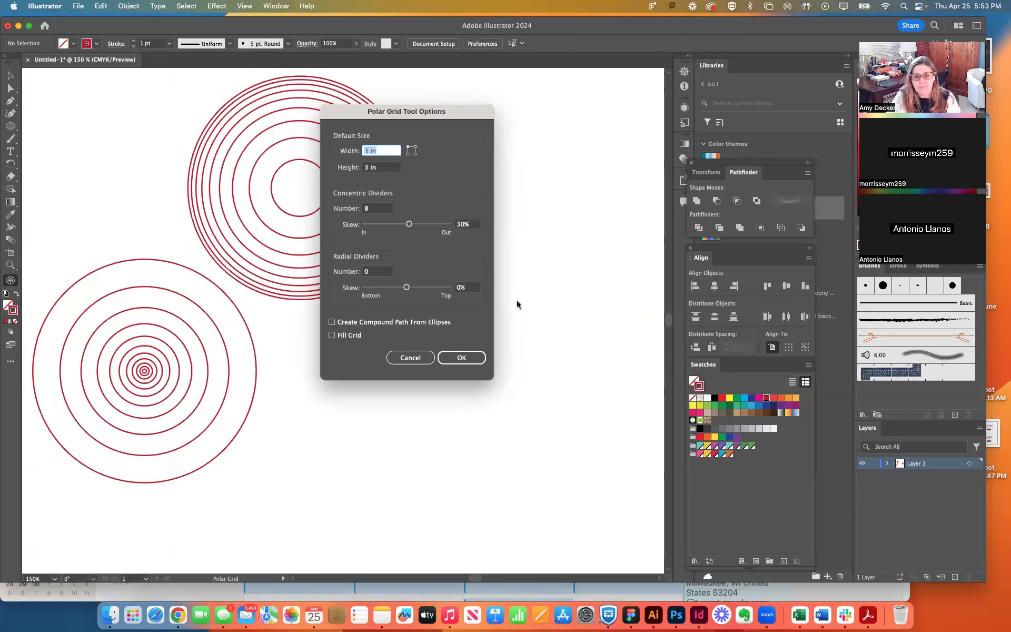
{"action": "left_click_drag", "start_coordinate": [412, 225], "coordinate": [408, 226]}
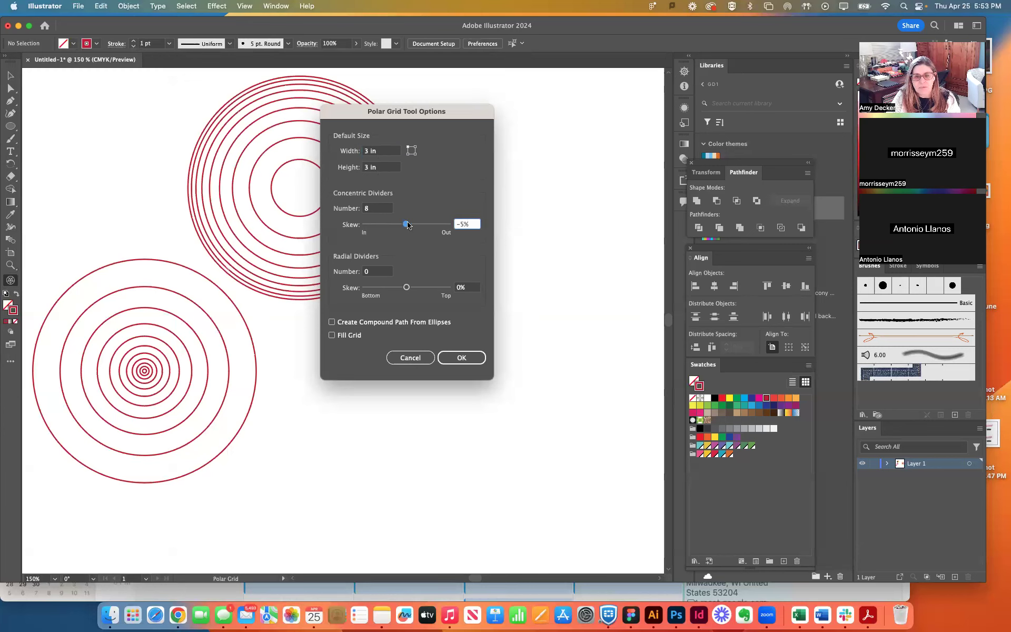
{"action": "left_click", "coordinate": [370, 211]}
{"action": "left_click", "coordinate": [462, 357]}
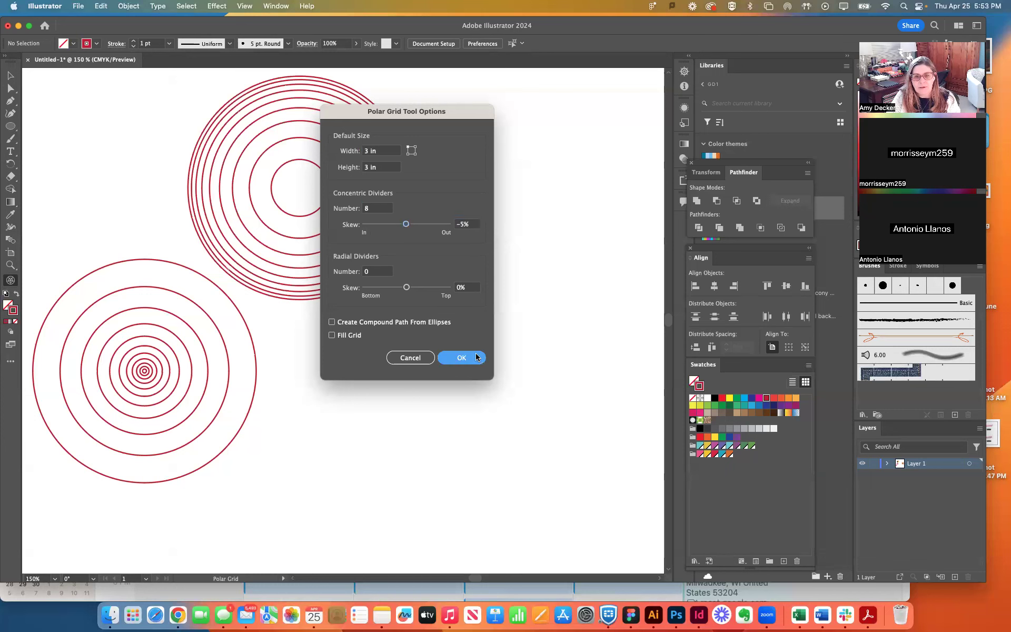
Move the third polar grid left, into the space below the second grid and beside the first.
{"action": "left_click", "coordinate": [10, 76]}
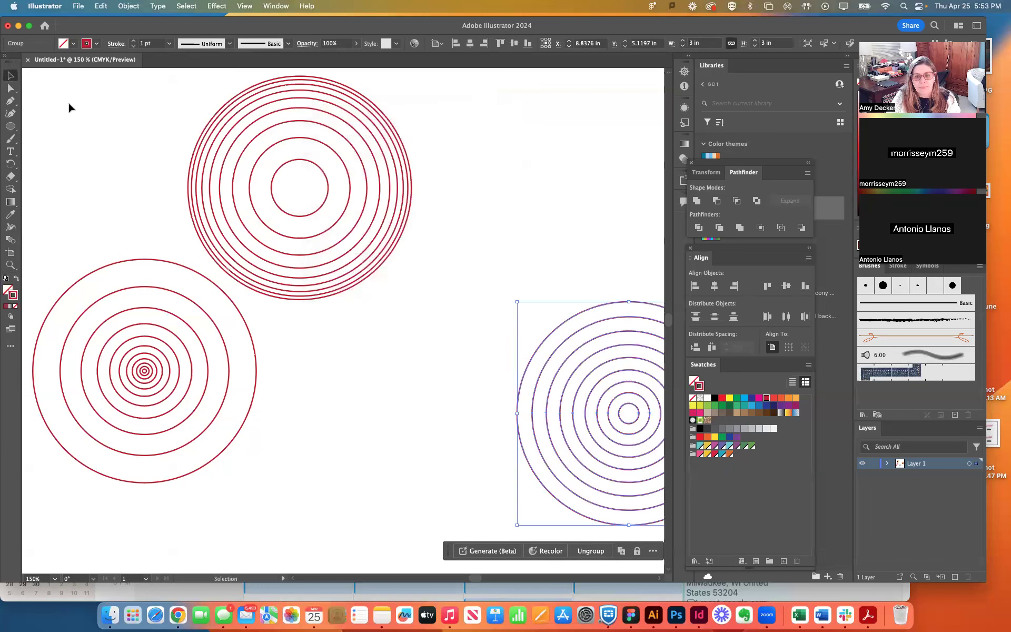
{"action": "left_click", "coordinate": [528, 377]}
{"action": "left_click_drag", "start_coordinate": [477, 372], "coordinate": [296, 391]}
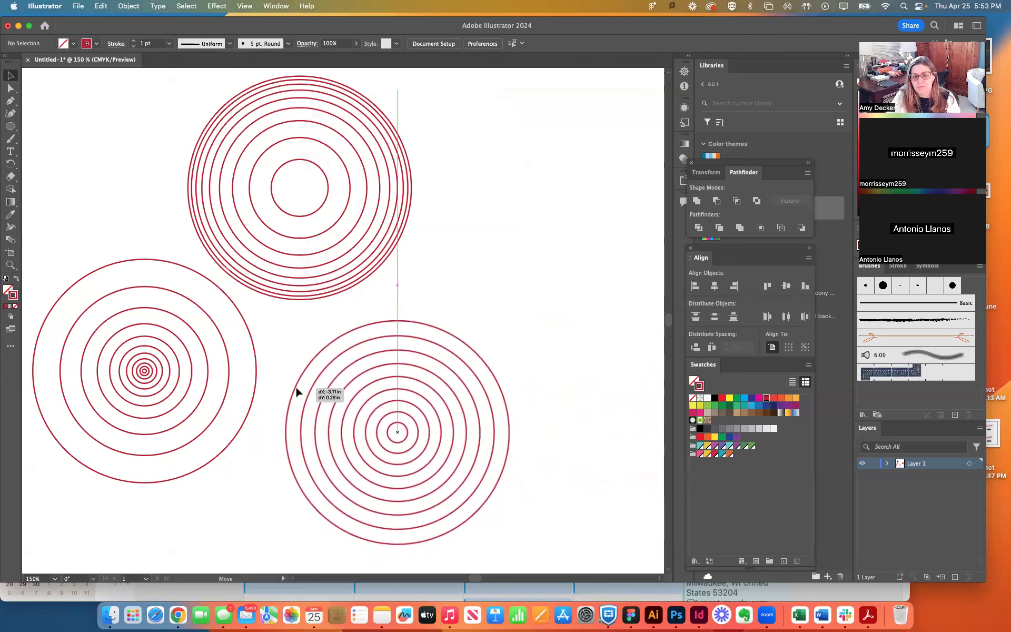
{"action": "left_click", "coordinate": [567, 383]}
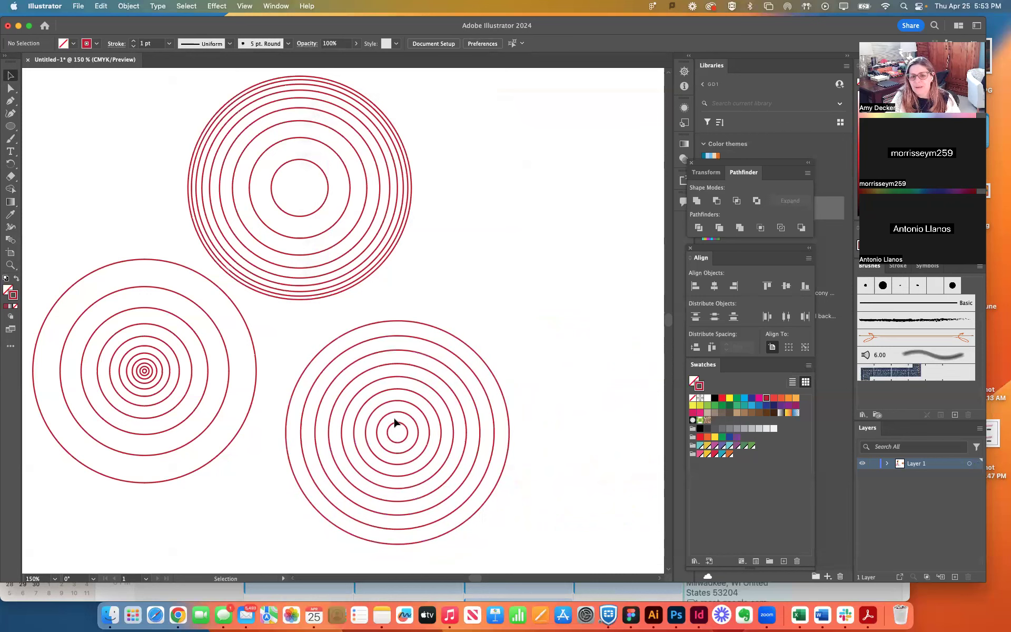
Set the stroke weight of the third polar grid to 0.25 pt.
{"action": "left_click", "coordinate": [424, 404]}
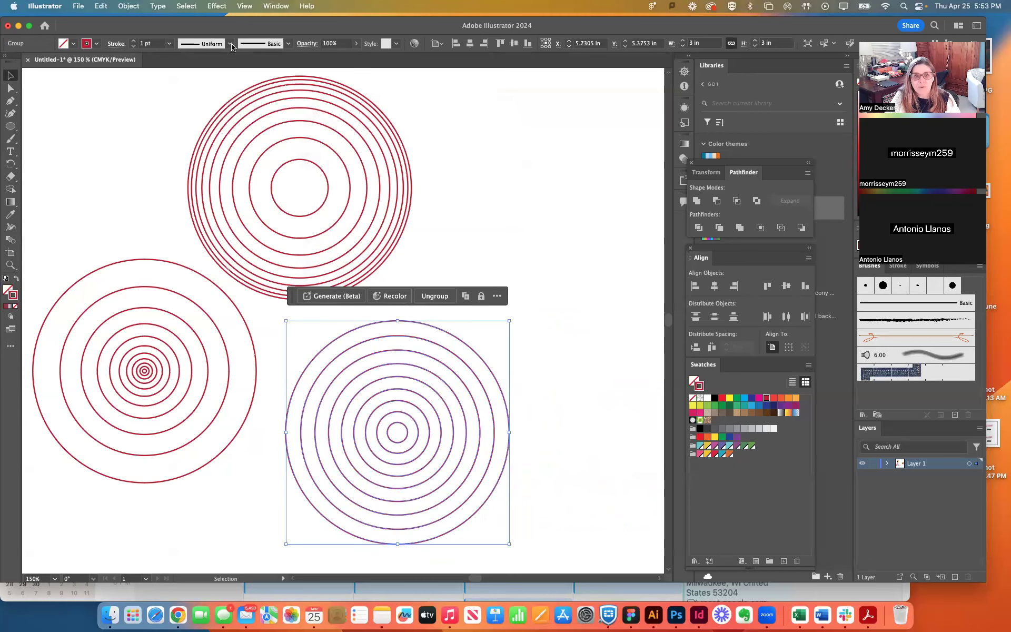
{"action": "left_click", "coordinate": [134, 41]}
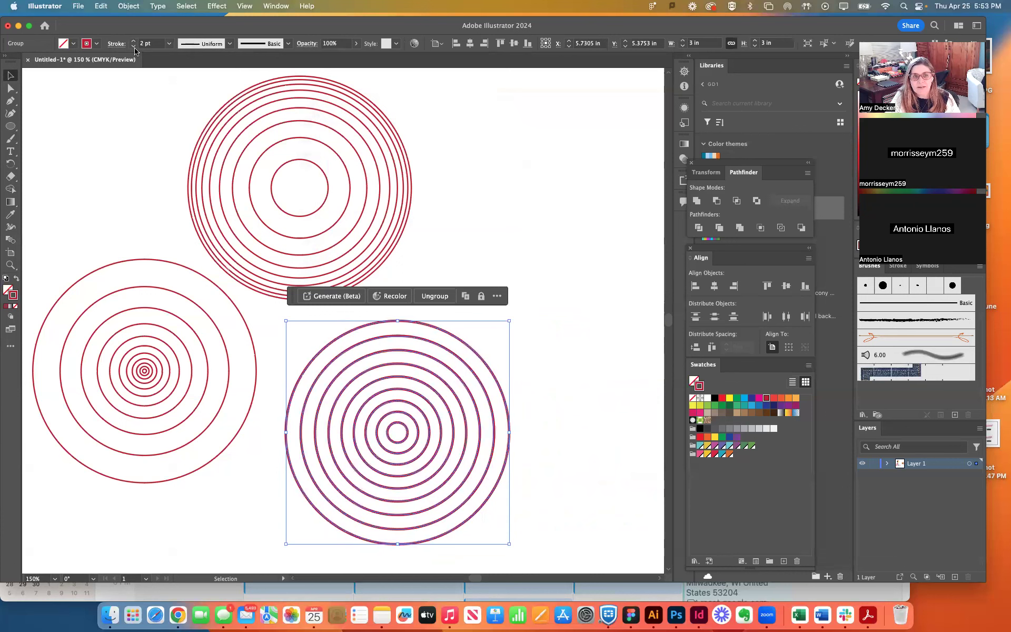
{"action": "left_click", "coordinate": [134, 47]}
{"action": "left_click", "coordinate": [134, 47]}
{"action": "left_click", "coordinate": [135, 47]}
{"action": "left_click", "coordinate": [135, 47]}
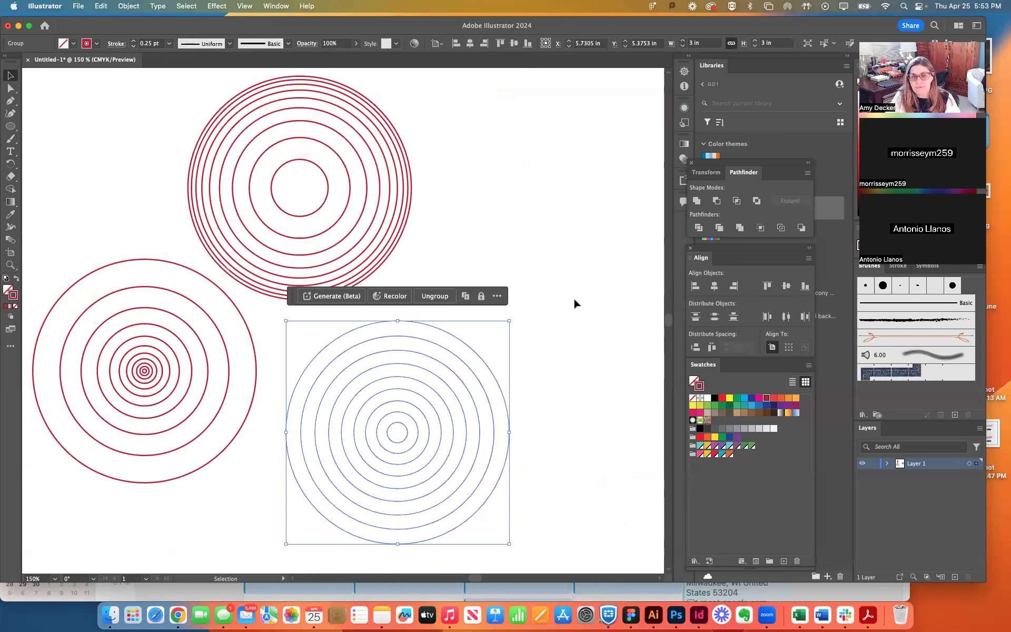
Move the thin-lined polar grid up and right, and place a copy of it overlapping the lower edge of the first grid.
{"action": "left_click", "coordinate": [525, 373]}
{"action": "left_click_drag", "start_coordinate": [483, 353], "coordinate": [605, 288]}
{"action": "key", "text": "super+c"}
{"action": "key", "text": "super+v"}
{"action": "left_click_drag", "start_coordinate": [435, 258], "coordinate": [348, 432]}
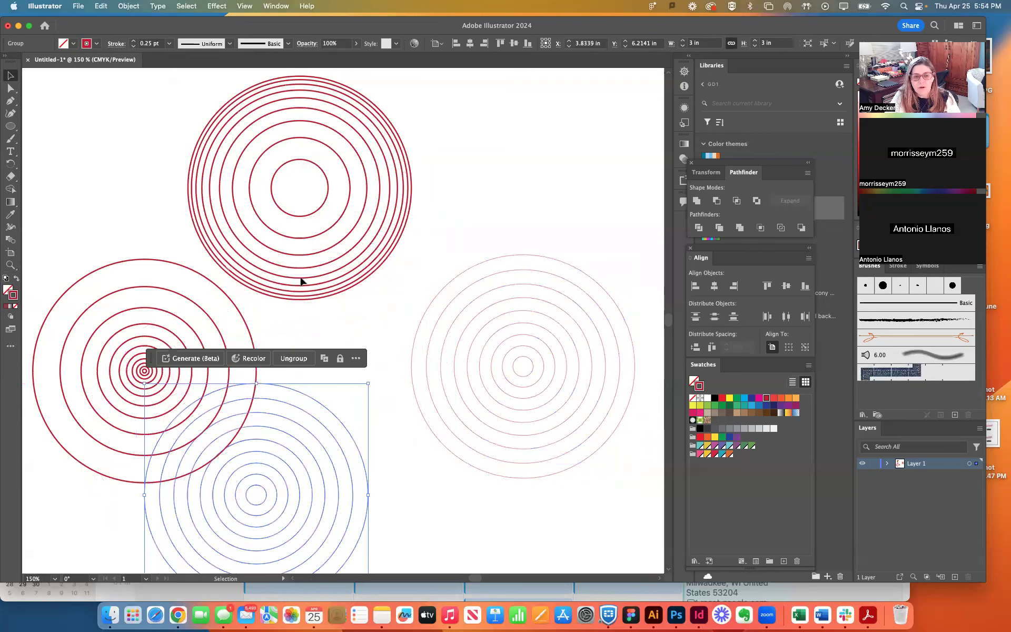
Draw a 3 in circle from the centre of the thin-lined polar grid, matching its outer ring.
{"action": "left_click", "coordinate": [10, 126]}
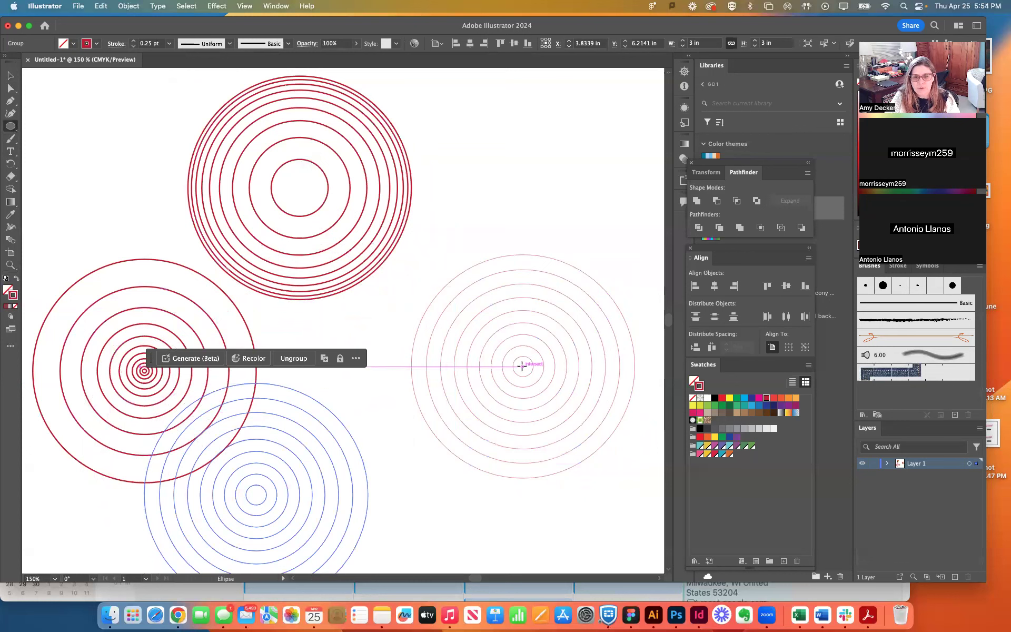
{"action": "mouse_move", "coordinate": [522, 365]}
{"action": "left_mouse_down"}
{"action": "mouse_move", "coordinate": [591, 300]}
{"action": "mouse_move", "coordinate": [620, 255]}
{"action": "left_mouse_up"}
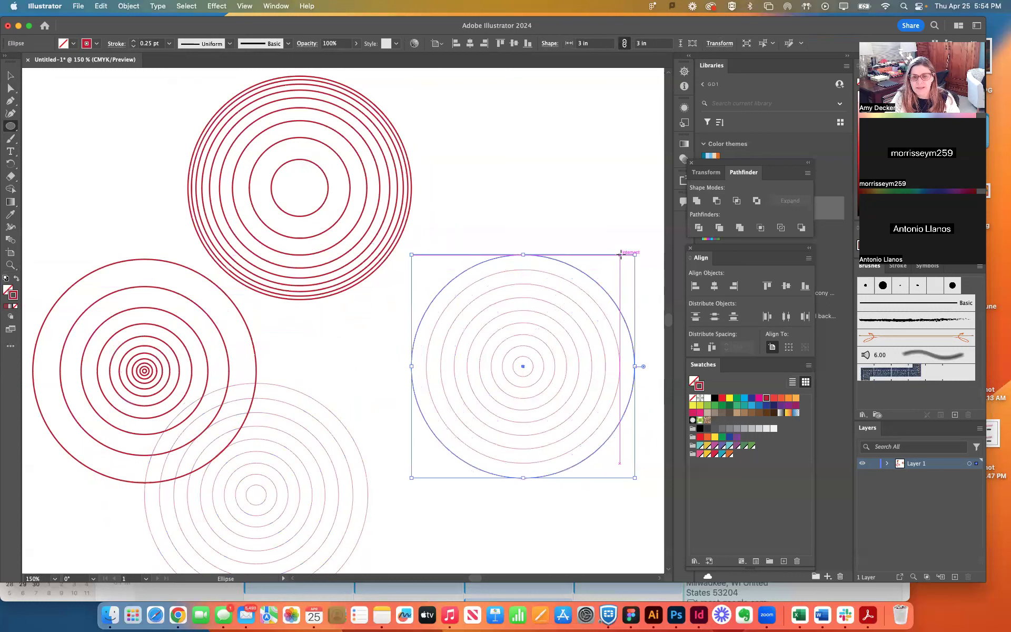
Give the 3 in circle a black fill with no stroke and send it behind the thin-lined polar grid.
{"action": "left_click", "coordinate": [714, 398]}
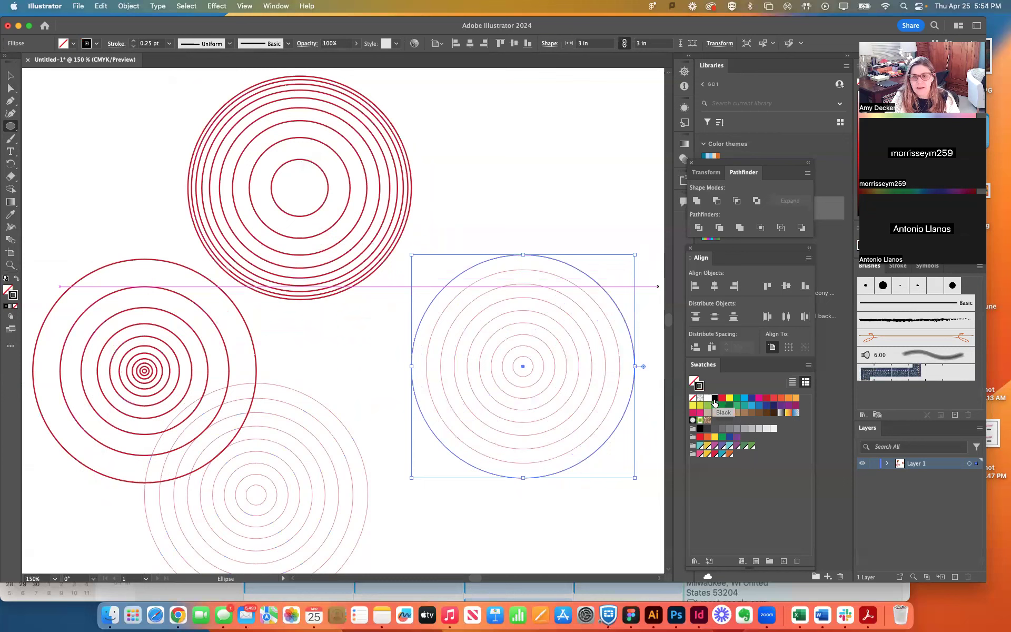
{"action": "left_click", "coordinate": [16, 280]}
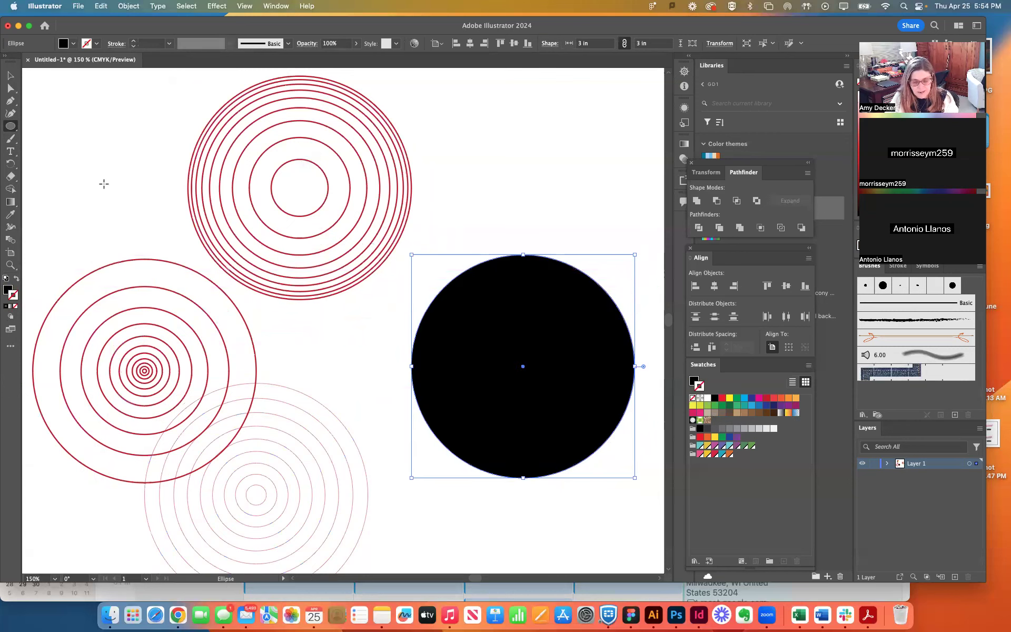
{"action": "left_click", "coordinate": [129, 5]}
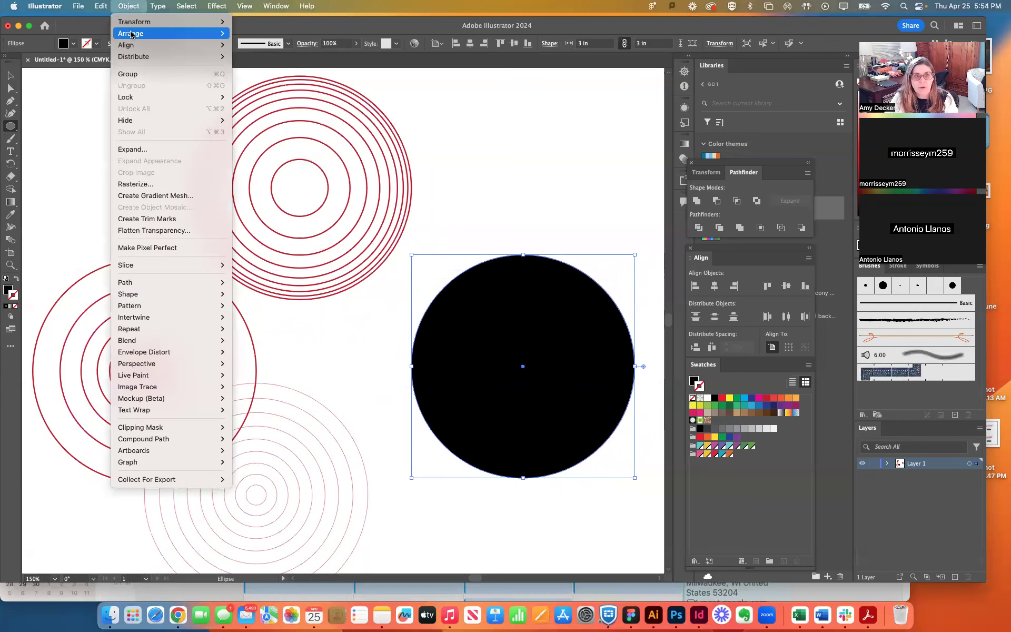
{"action": "mouse_move", "coordinate": [158, 33]}
{"action": "left_click", "coordinate": [264, 70]}
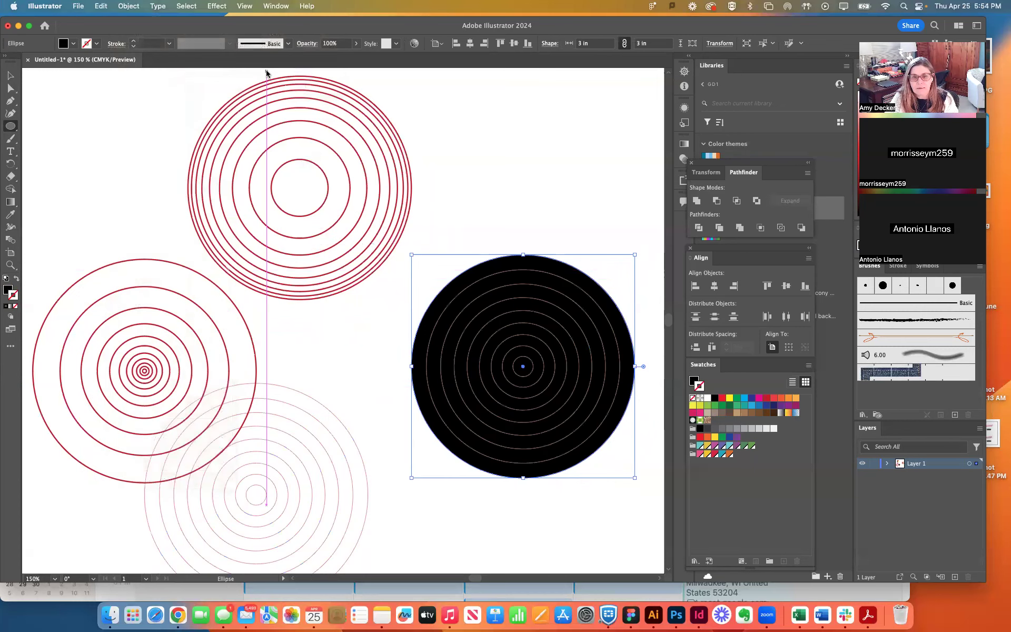
{"action": "left_click", "coordinate": [10, 75]}
{"action": "left_click", "coordinate": [519, 226]}
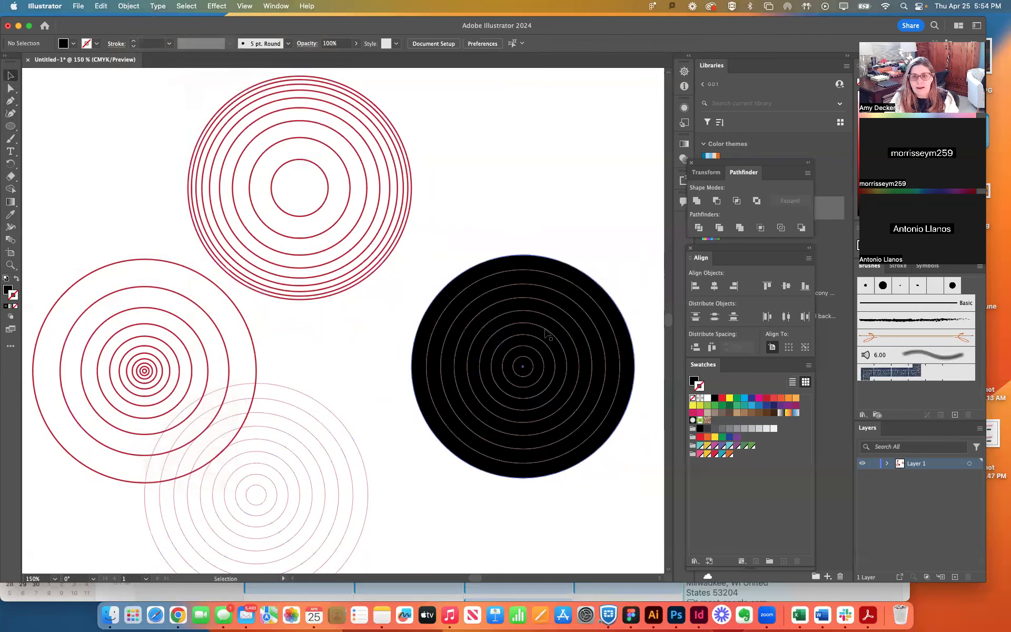
Recolour the stroke of the thin-lined polar grid over the black circle to a medium grey swatch.
{"action": "left_click", "coordinate": [546, 331]}
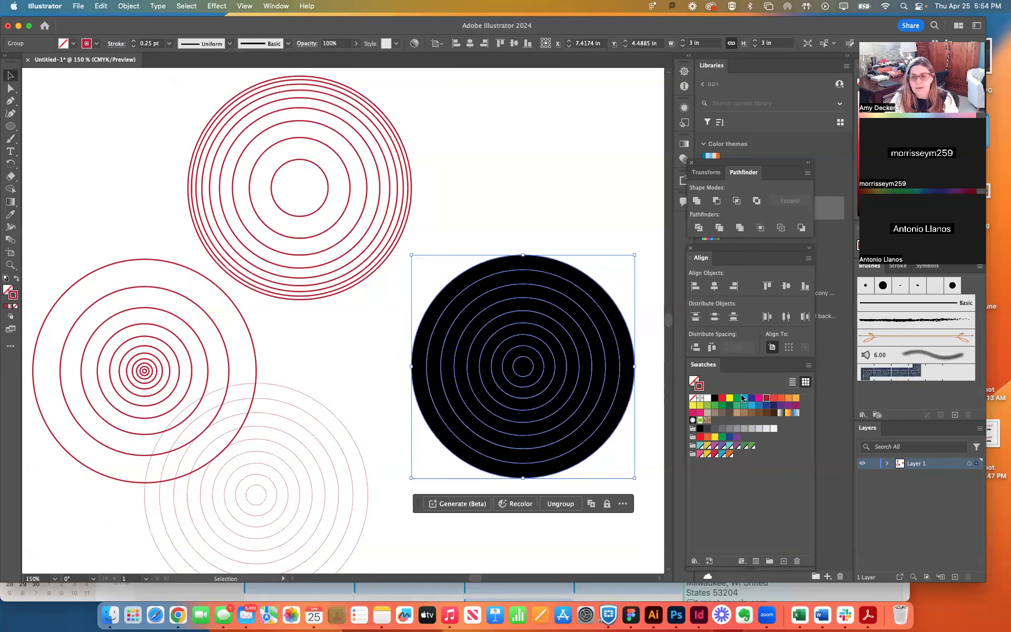
{"action": "left_click", "coordinate": [715, 429]}
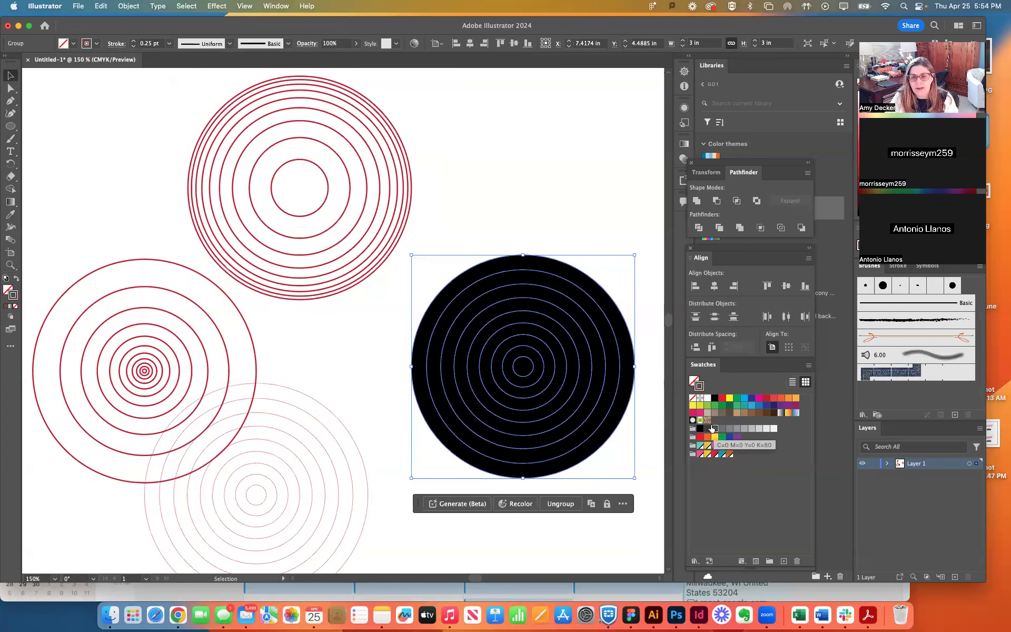
{"action": "left_click", "coordinate": [580, 217]}
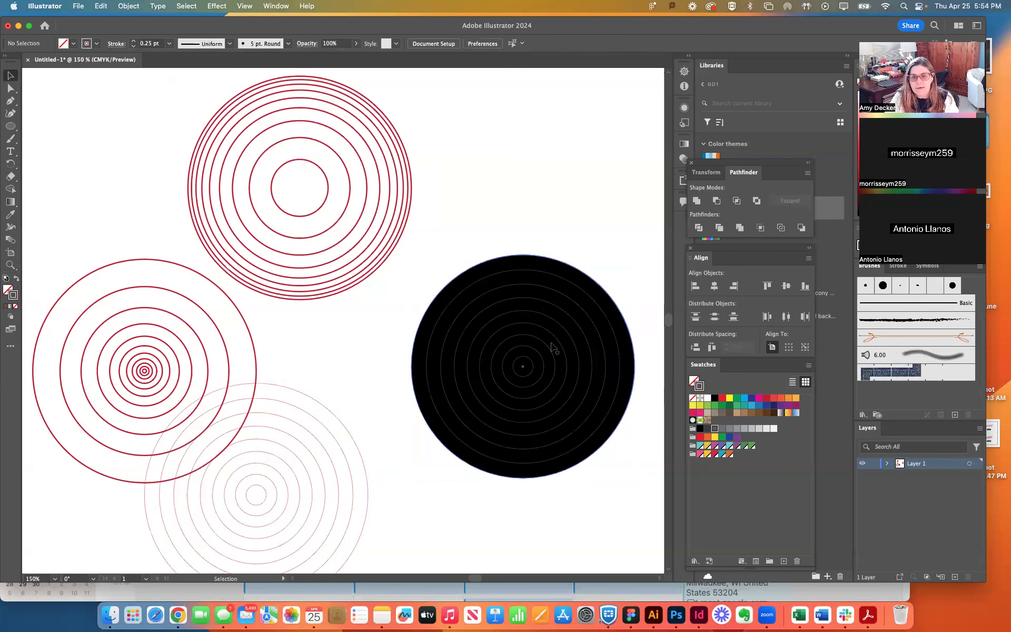
{"action": "left_click", "coordinate": [616, 371]}
{"action": "left_click", "coordinate": [730, 429]}
{"action": "left_click", "coordinate": [599, 213]}
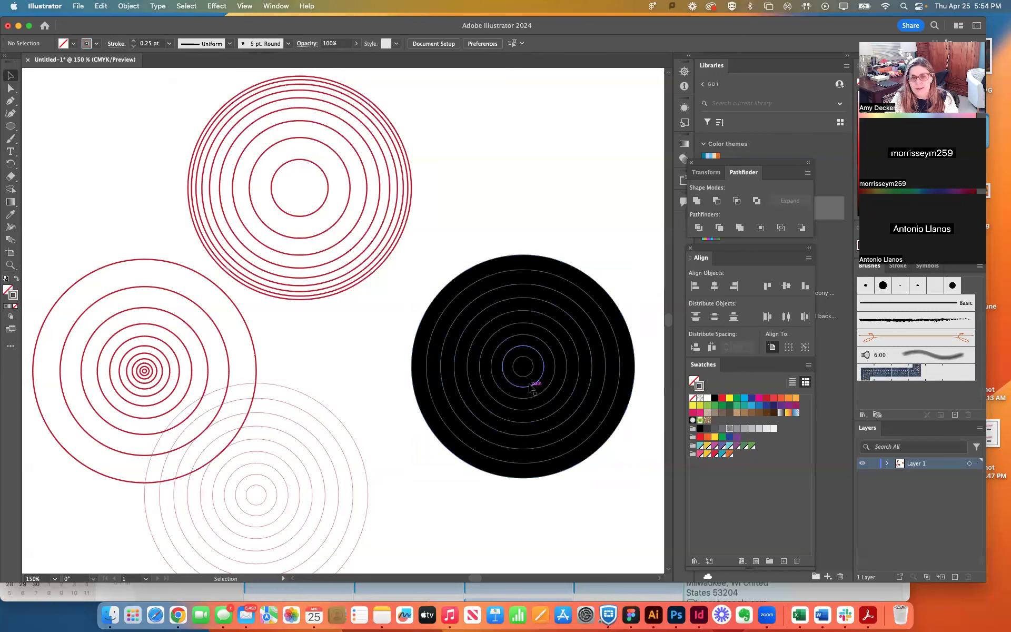
Swap the thin grey grid on the black circle for the red grid with rings crowded toward its edge, and recolour its stroke medium grey.
{"action": "left_click_drag", "start_coordinate": [531, 387], "coordinate": [210, 484]}
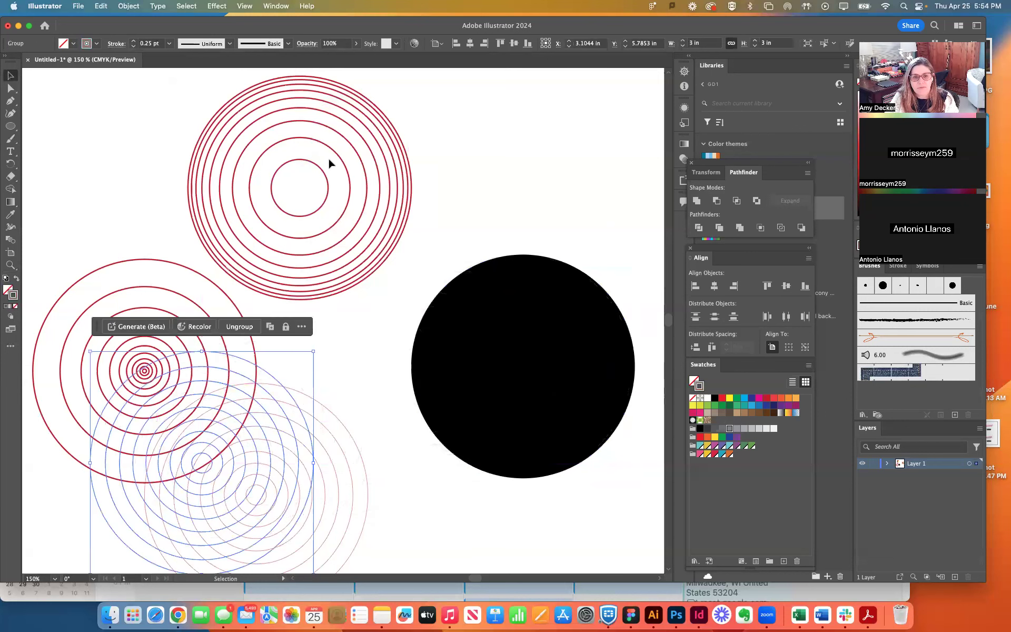
{"action": "left_click_drag", "start_coordinate": [324, 179], "coordinate": [548, 358]}
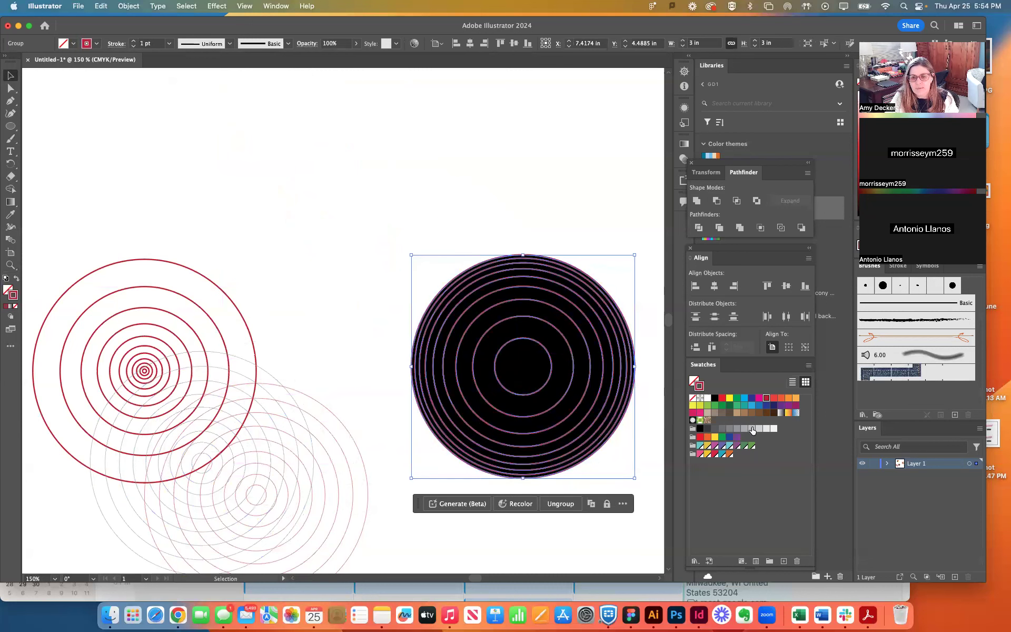
{"action": "left_click", "coordinate": [737, 429]}
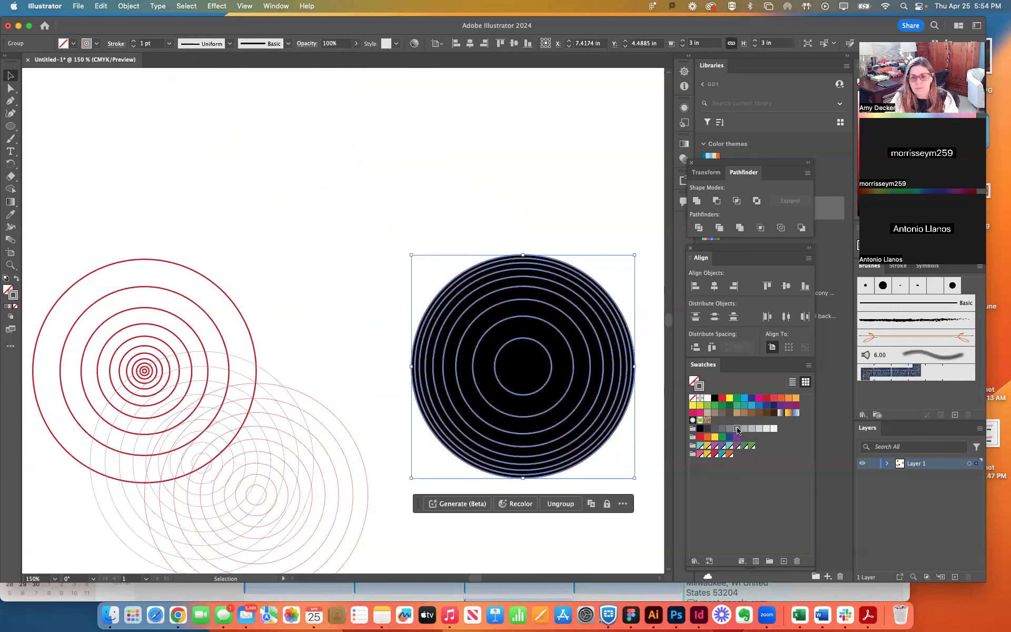
{"action": "left_click", "coordinate": [535, 201]}
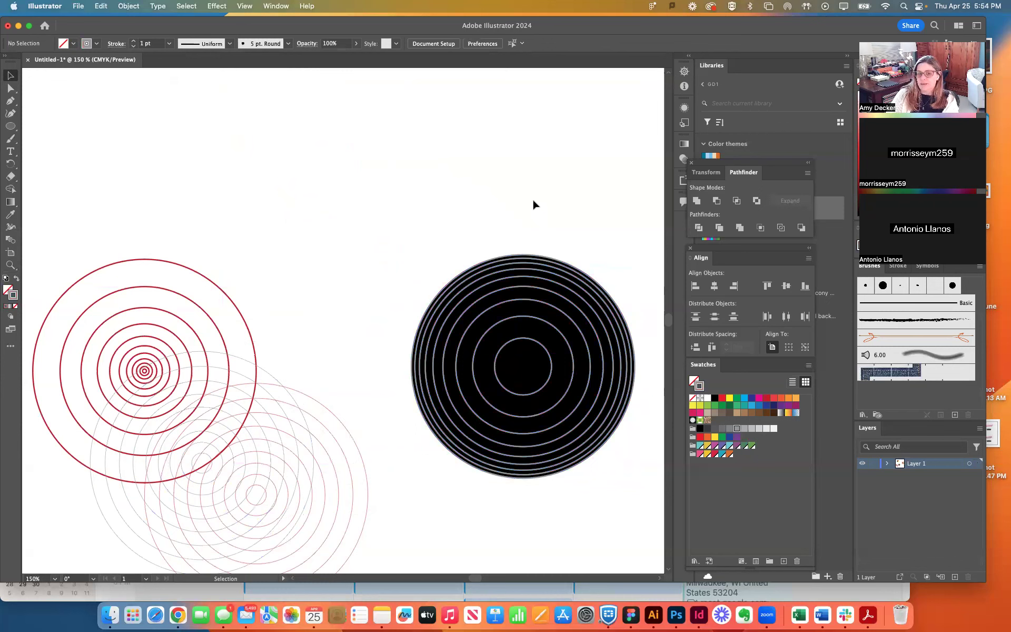
Delete the innermost ring and two non-adjacent outer rings from the grey polar grid on the black circle with Direct Selection.
{"action": "left_click", "coordinate": [10, 88]}
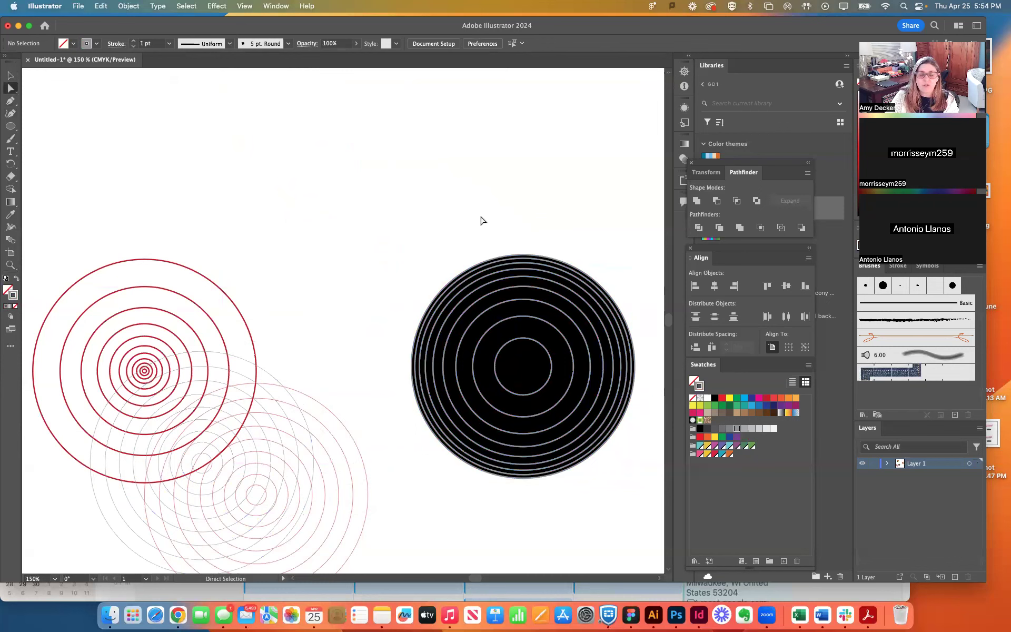
{"action": "left_click", "coordinate": [549, 352]}
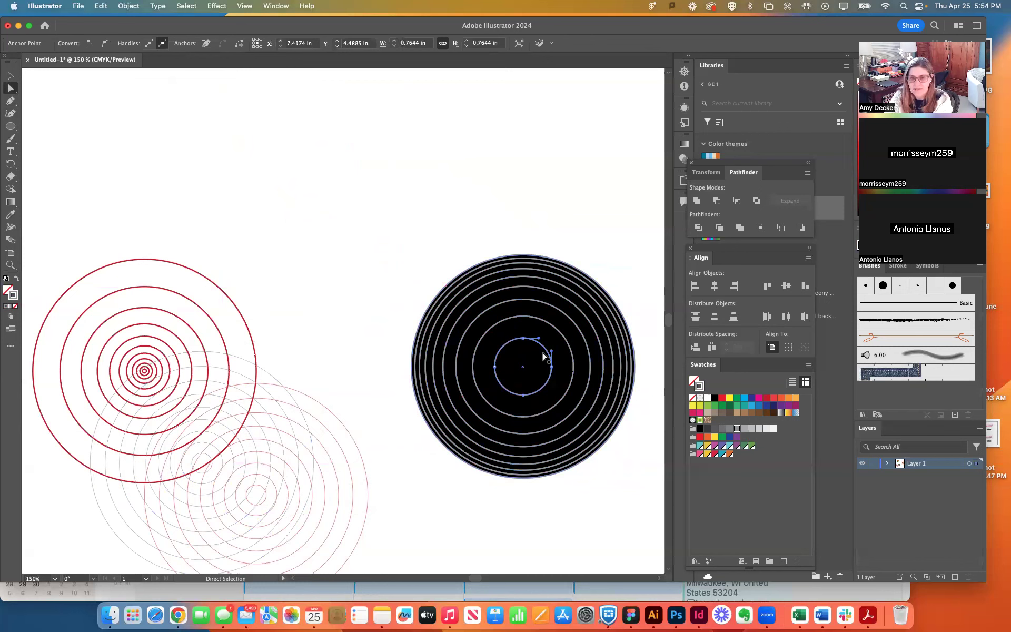
{"action": "key", "text": "Delete"}
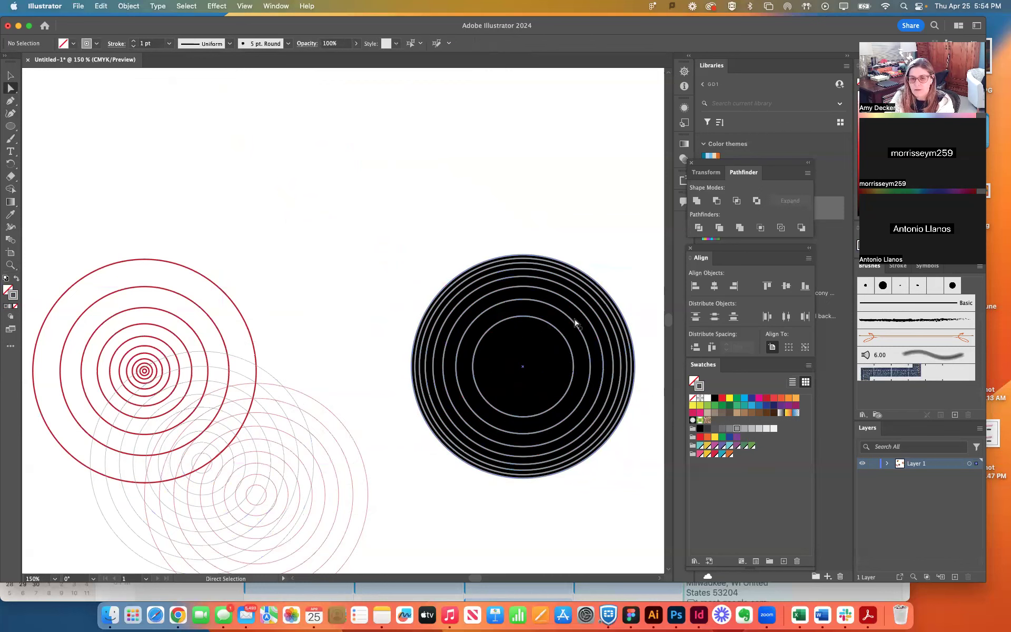
{"action": "left_click", "coordinate": [602, 299]}
{"action": "key", "text": "Delete"}
{"action": "left_click", "coordinate": [591, 312]}
{"action": "key", "text": "Delete"}
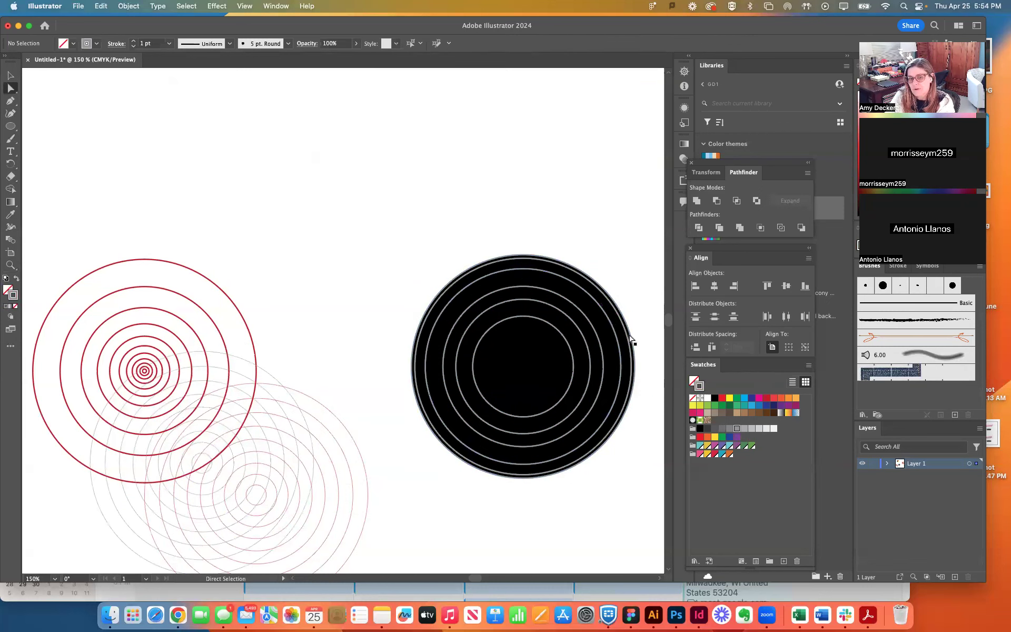
Try deleting the third remaining ring from the centre of the grid on the black circle, and undo the deletion.
{"action": "left_click", "coordinate": [584, 318]}
{"action": "left_click", "coordinate": [584, 317]}
{"action": "key", "text": "Delete"}
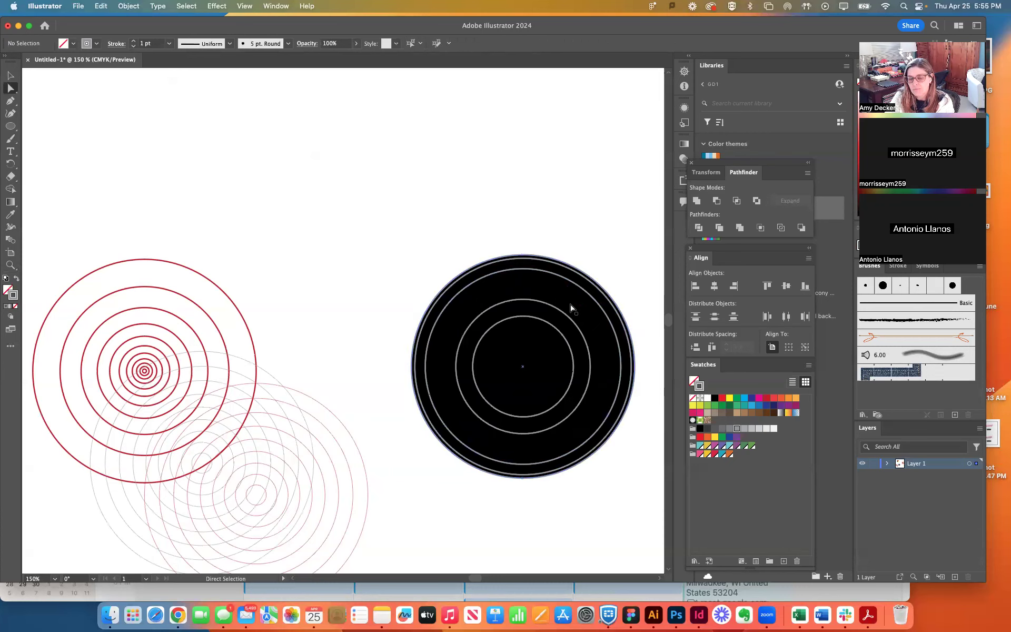
{"action": "key", "text": "super+z"}
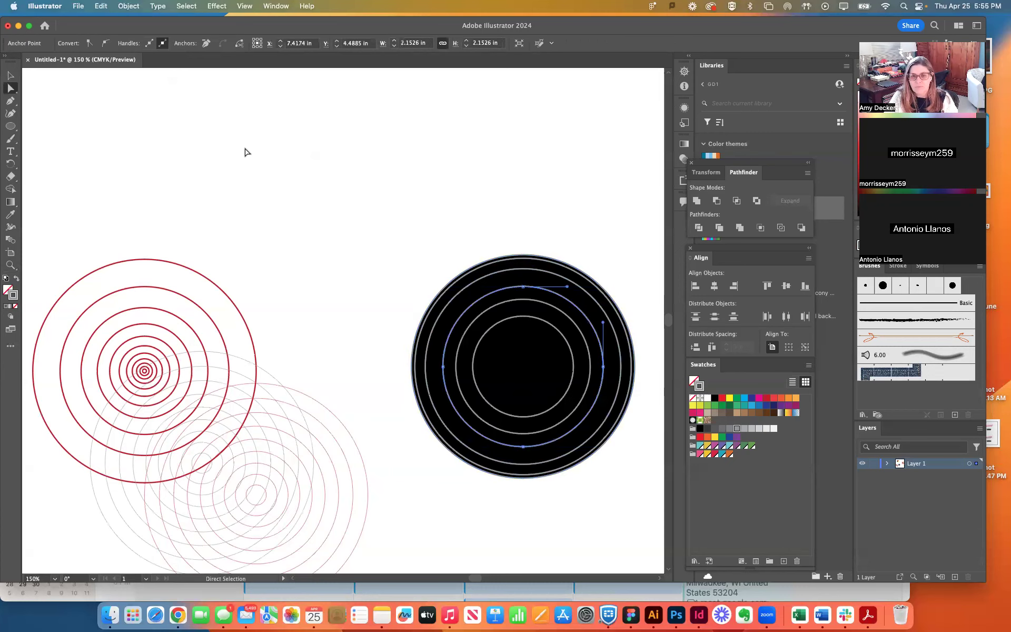
{"action": "left_click", "coordinate": [358, 209]}
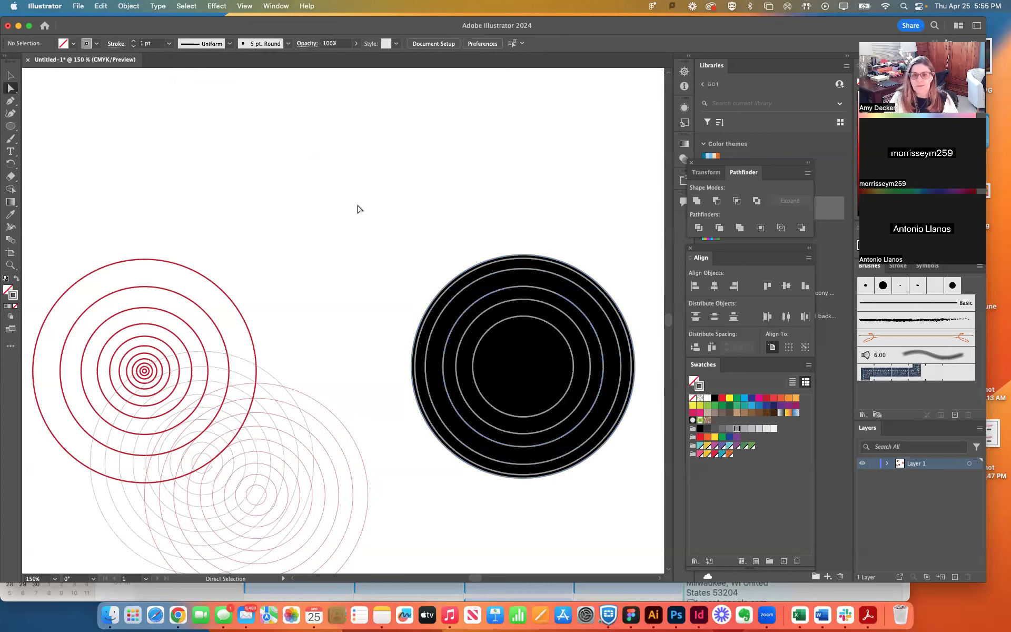